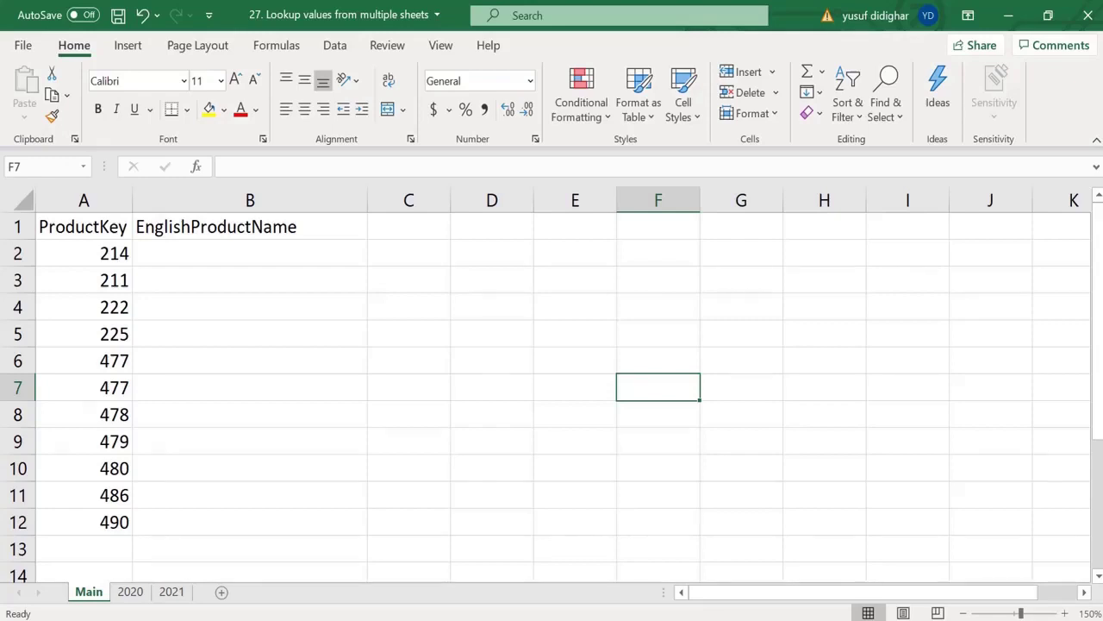
Compare the 2020 and 2021 product lists with the Main sheet's keys, returning to cell B2.
left_click(316, 266)
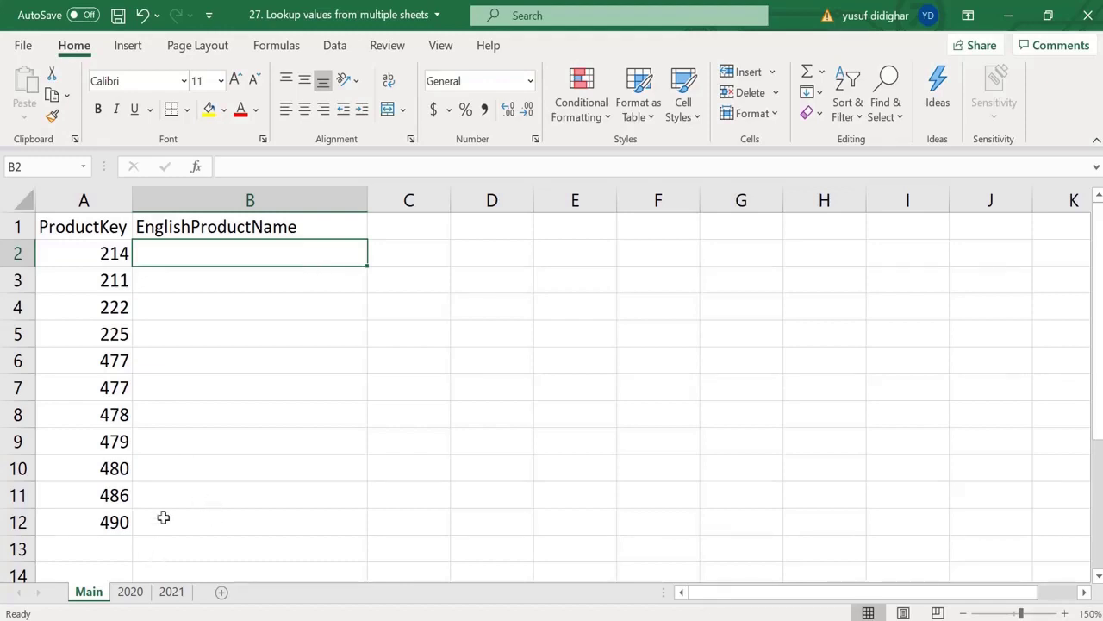
left_click(129, 597)
left_click(171, 596)
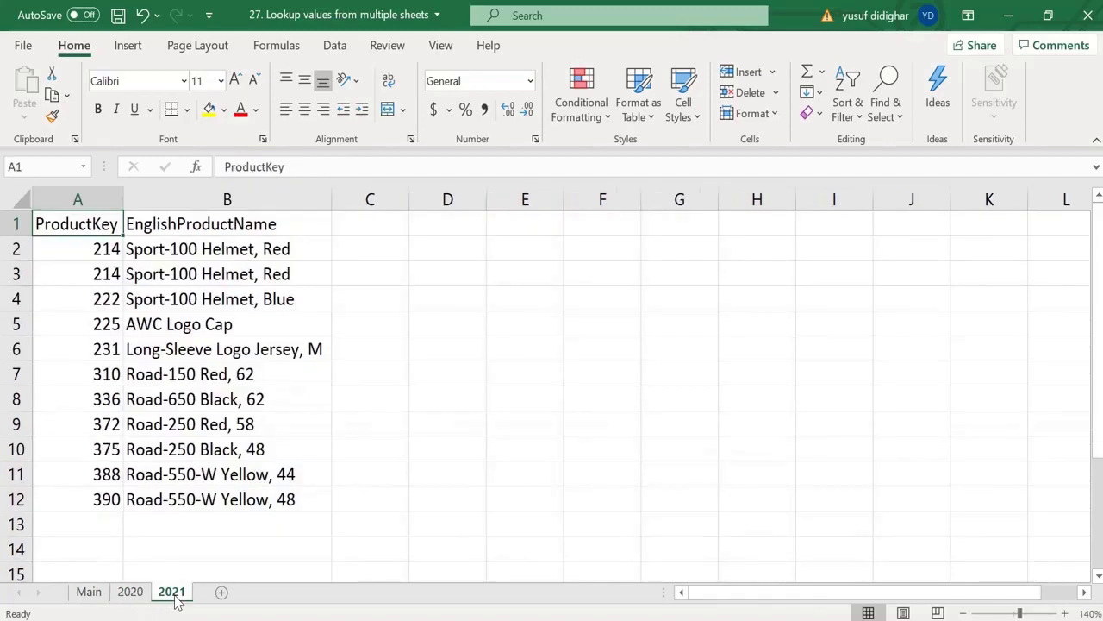
left_click(134, 598)
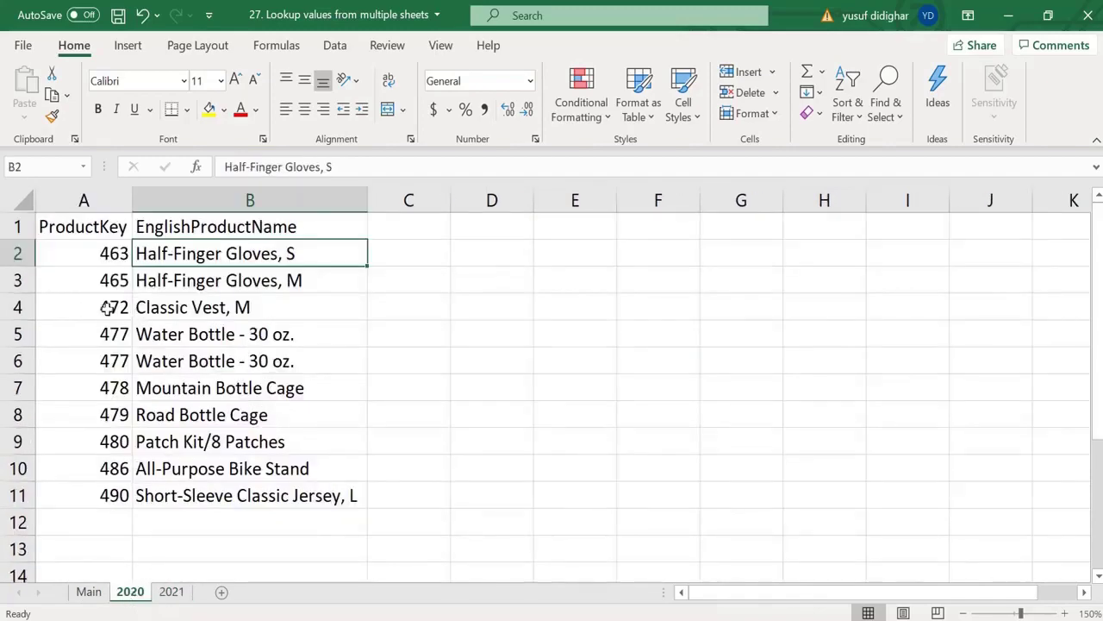
left_click(166, 594)
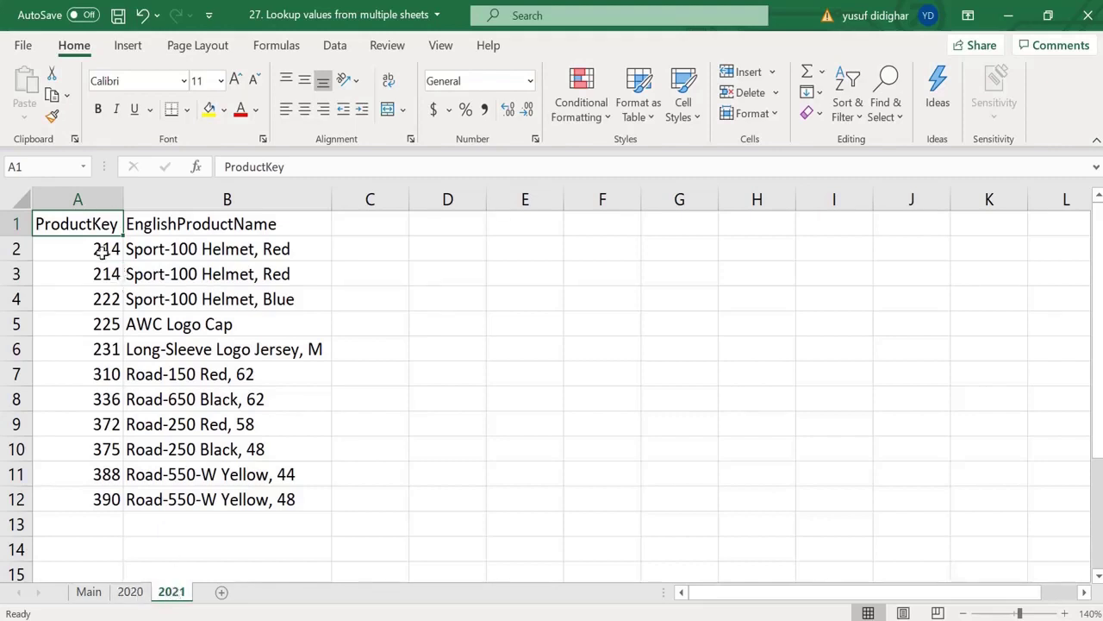
left_click(126, 593)
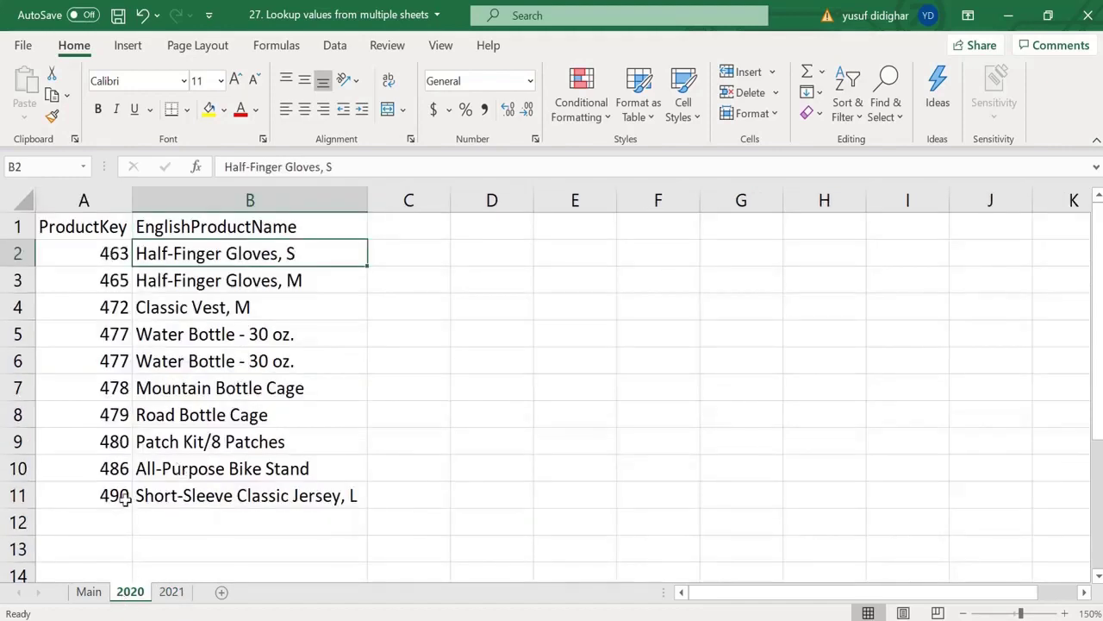
left_click(94, 595)
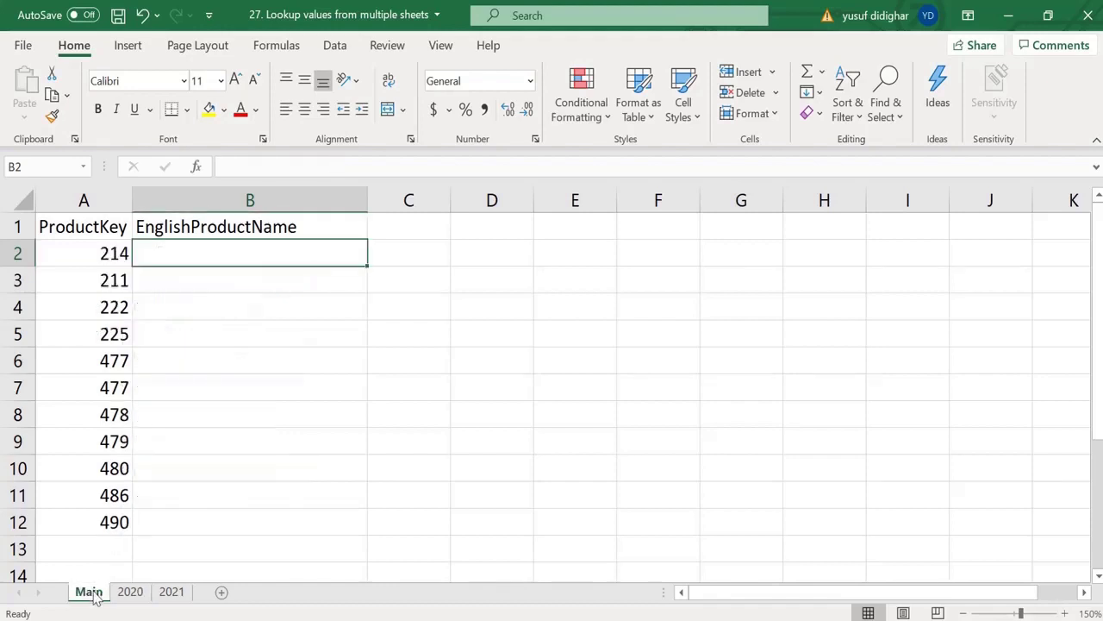
key("ctrl+End")
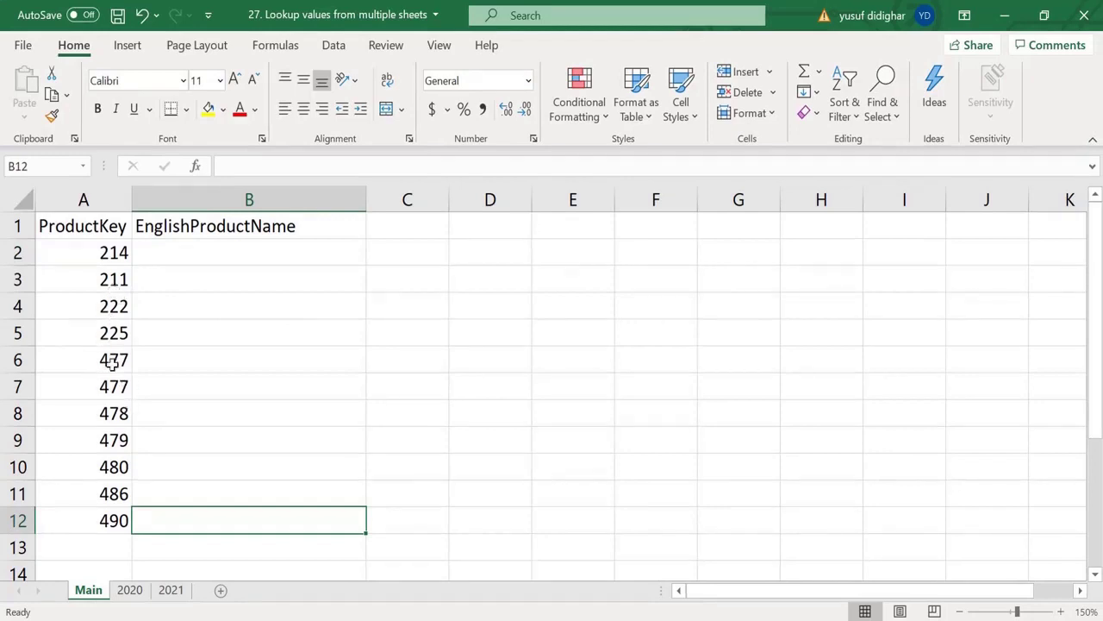
left_click(241, 253)
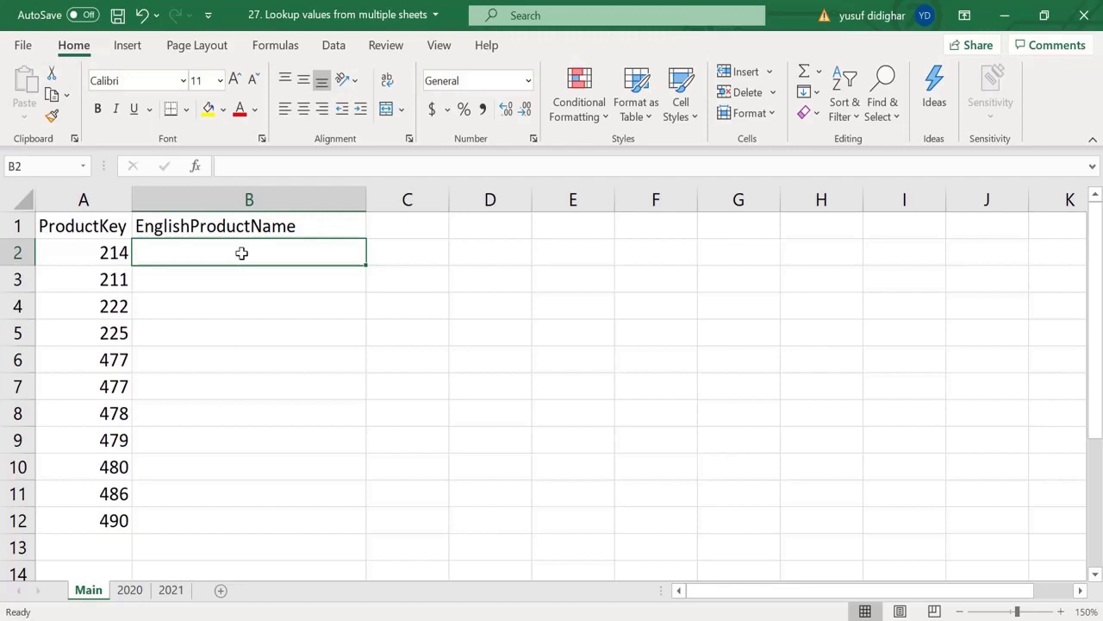
Start a VLOOKUP in B2 against the 2020 sheet's A2:B11, then cancel it.
type("=vl")
key("Tab")
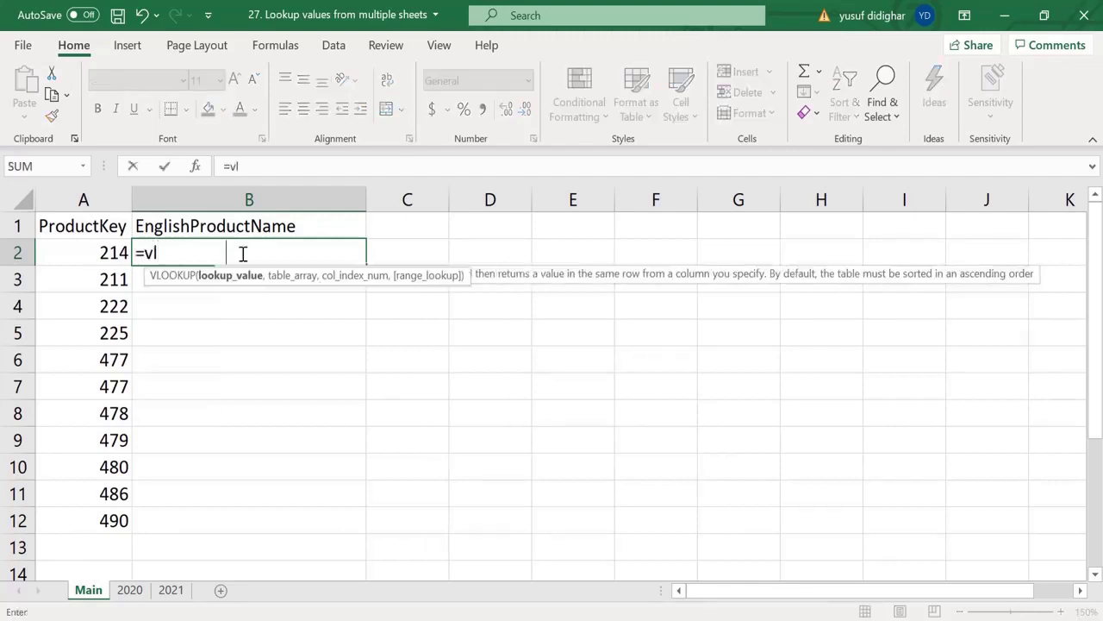
key("Left")
type(",")
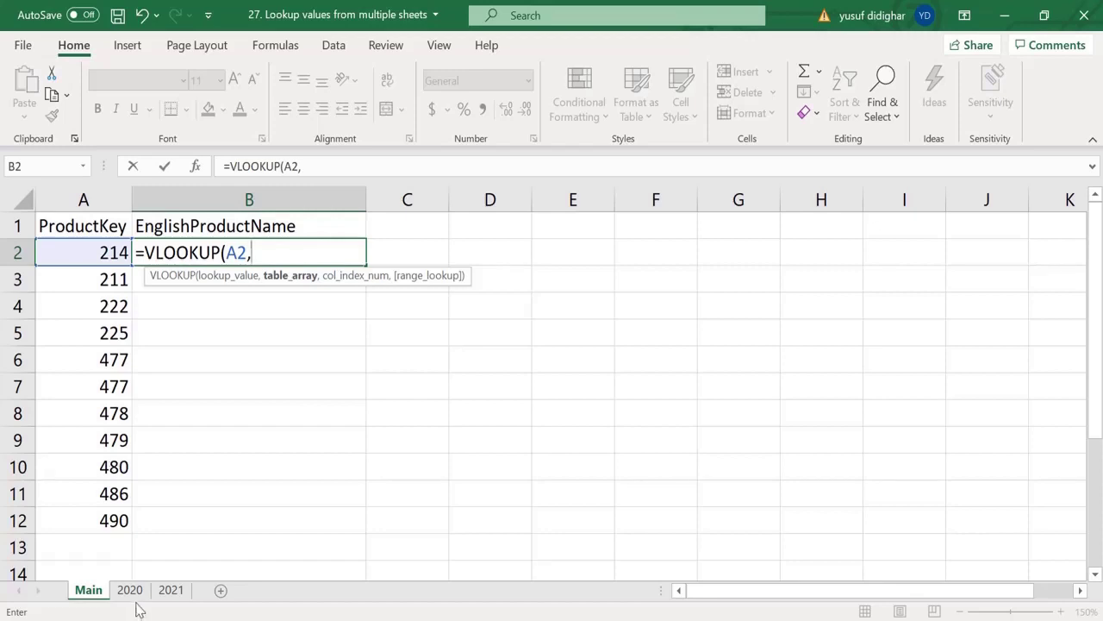
left_click(131, 593)
left_click(101, 257)
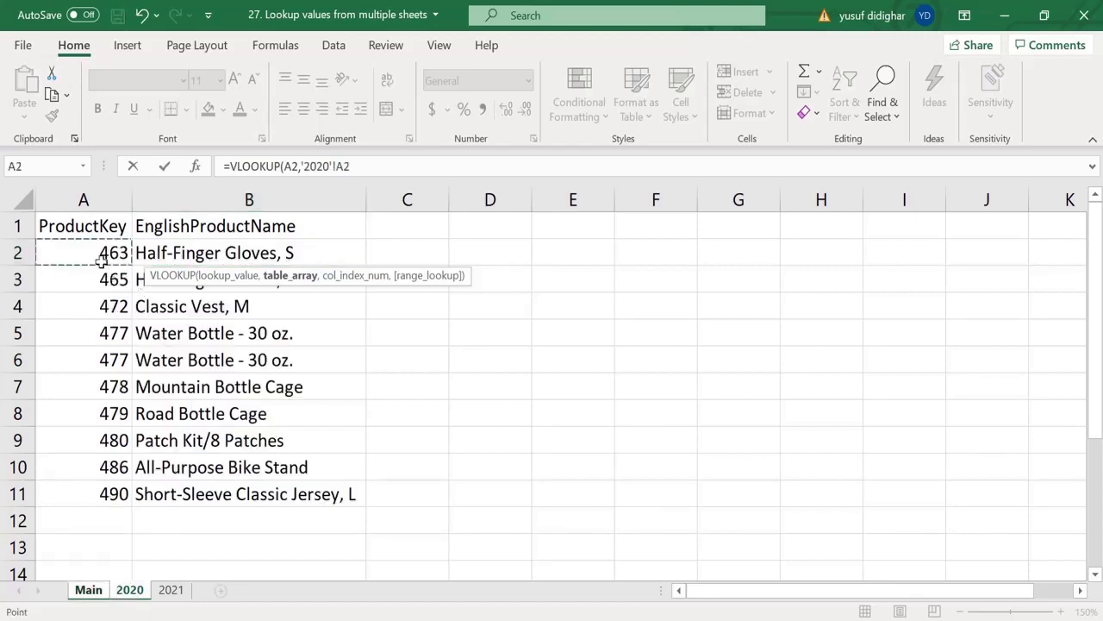
left_click_drag(101, 260, 362, 502)
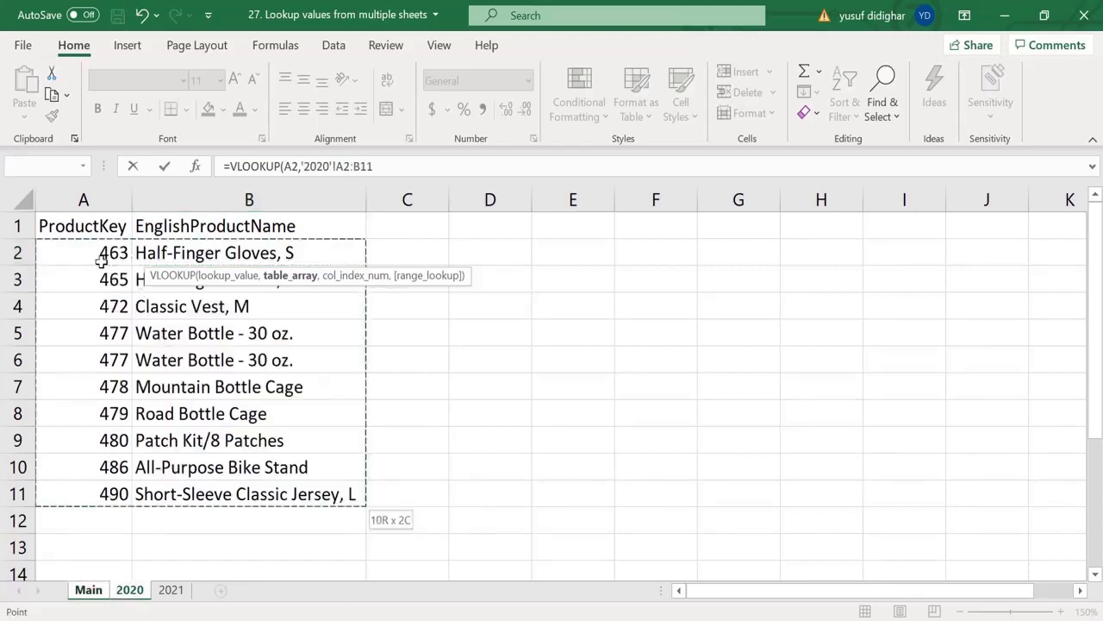
key("Escape")
Enter =VLOOKUP(A2,'2020'!$A$2:$B$11,2,0) in B2 and extend the selection down column B.
type("=")
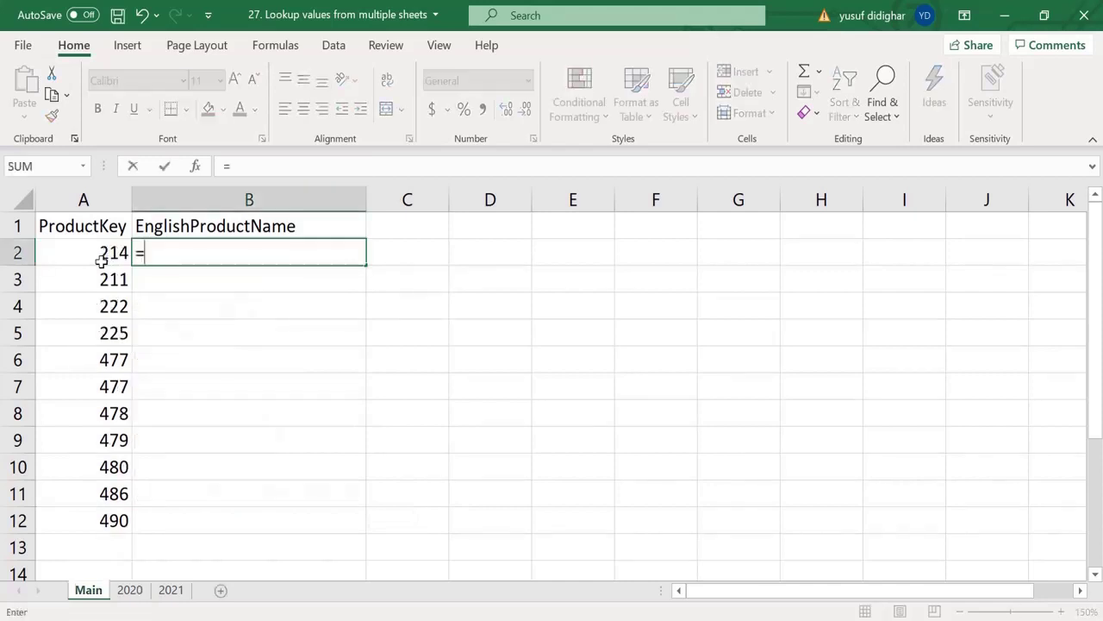
type("vl")
key("Tab")
left_click(101, 257)
type(",")
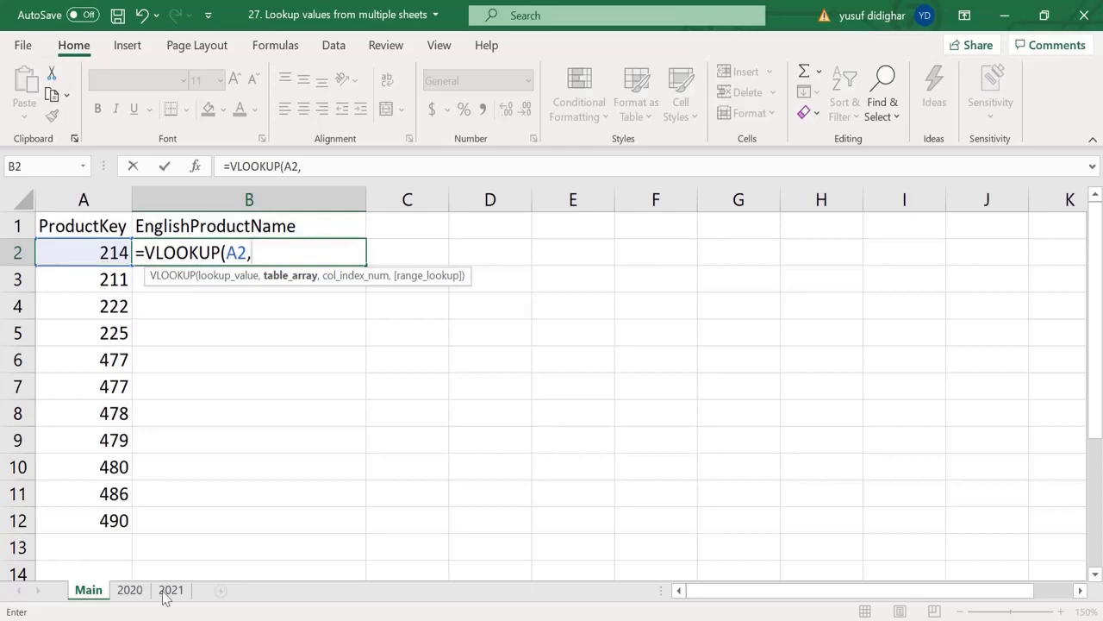
left_click(134, 601)
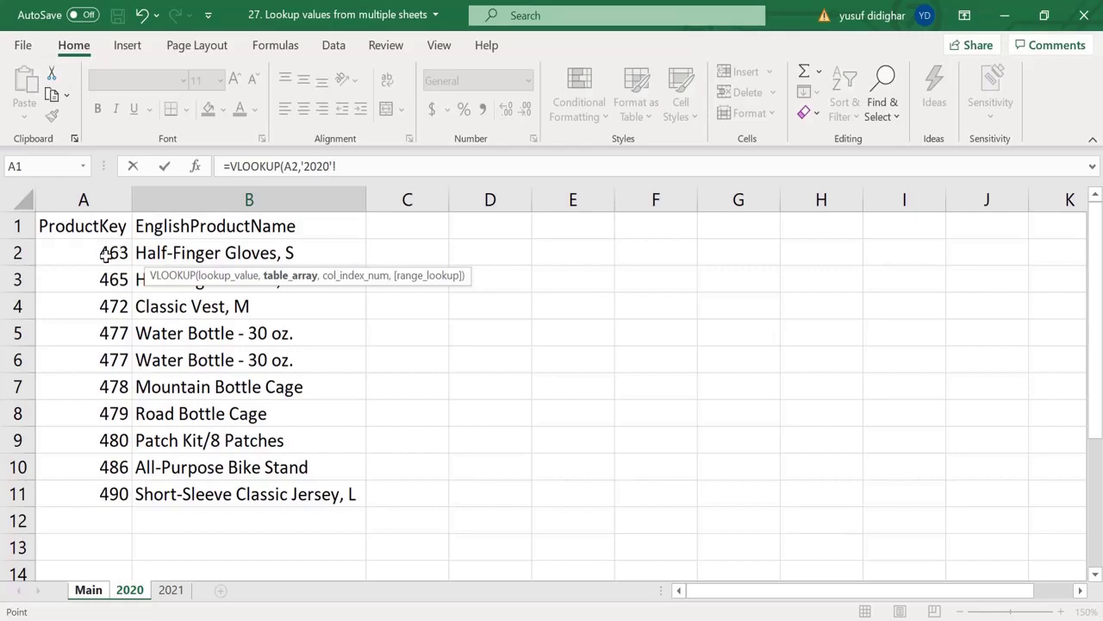
left_click_drag(105, 253, 262, 485)
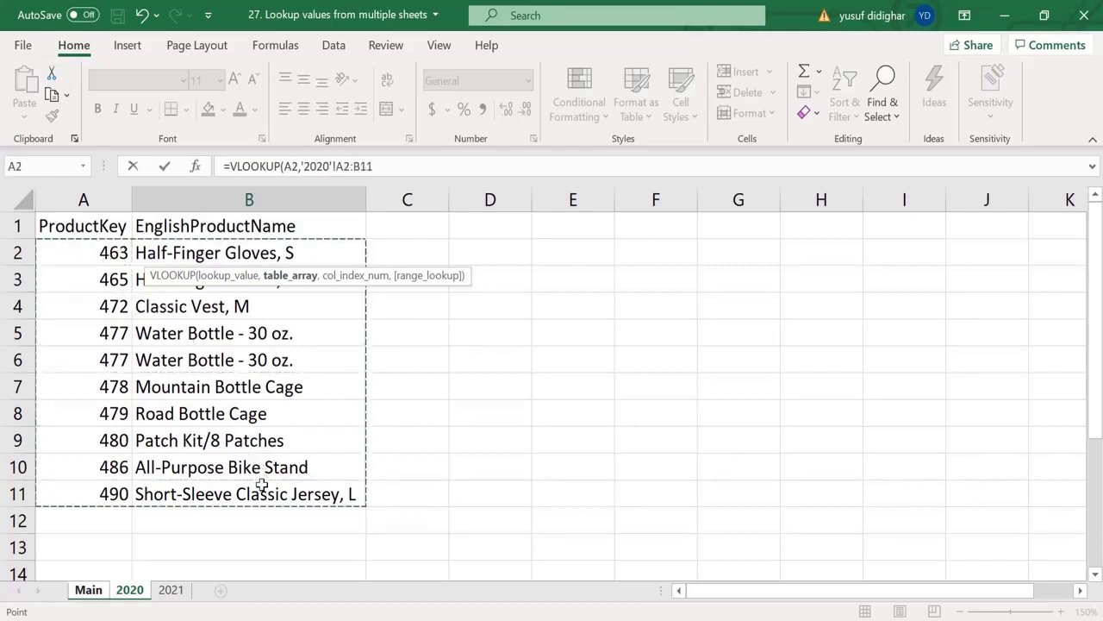
key("F4")
type("$B$11,")
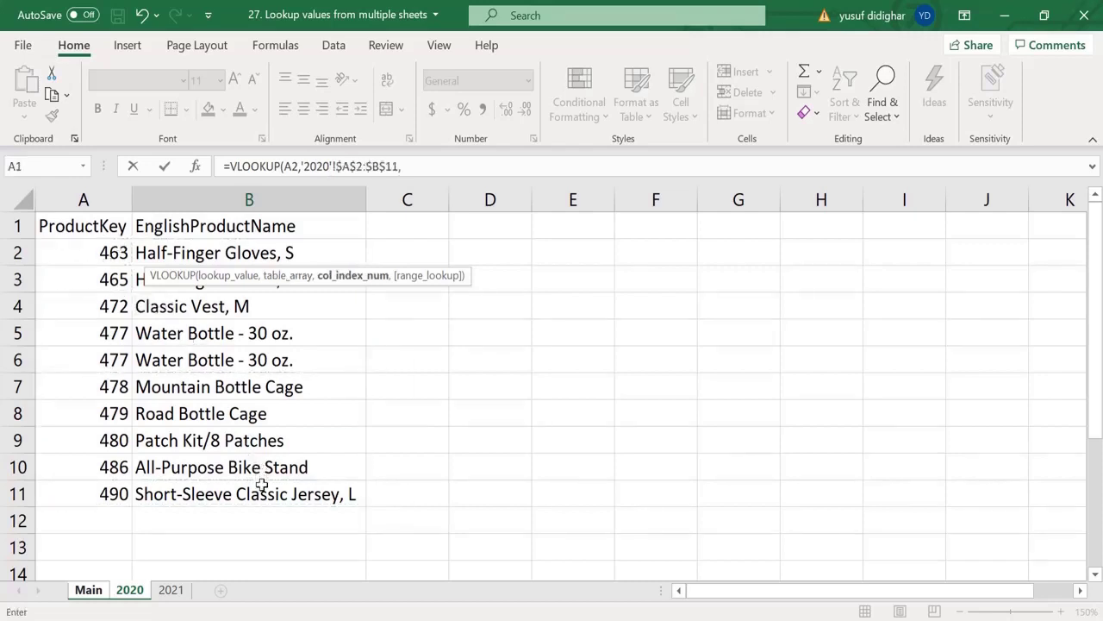
type("2,0")
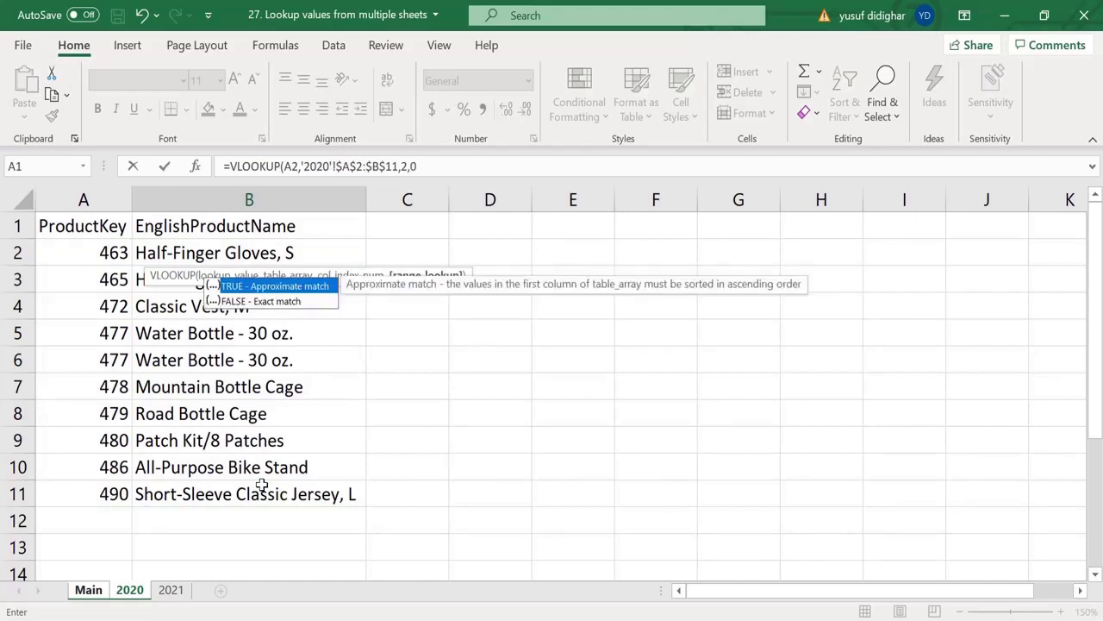
key("Return")
key("Return")
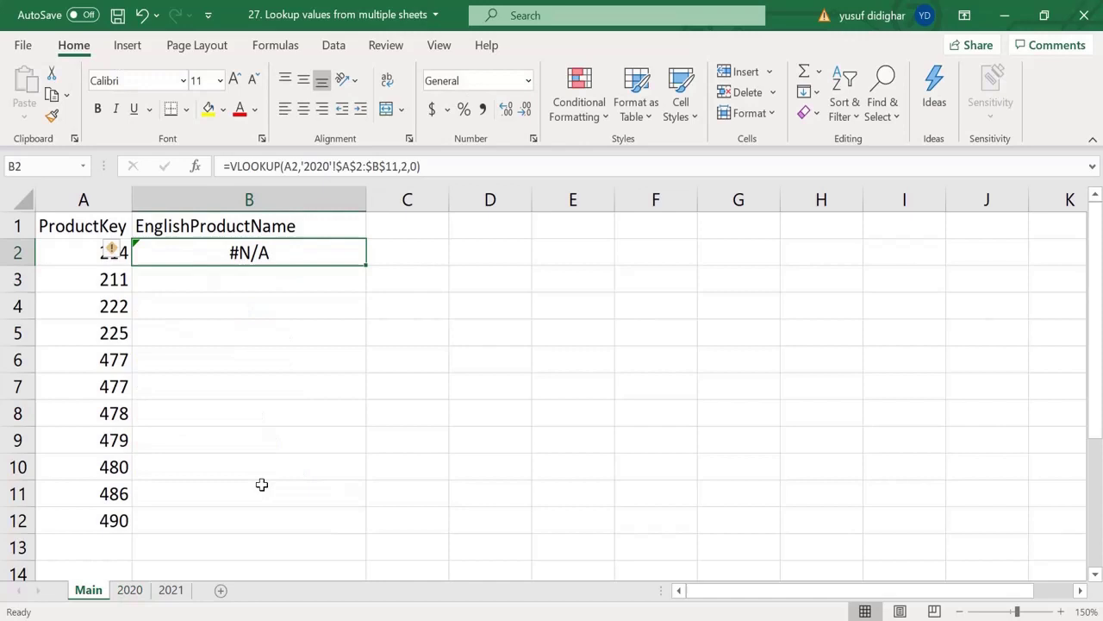
key("shift+Down")
key("shift+Down")
key("shift+Down")
key("shift+Down")
Fill the 2020 lookup down to B12 and select the four #N/A results.
key("ctrl+d")
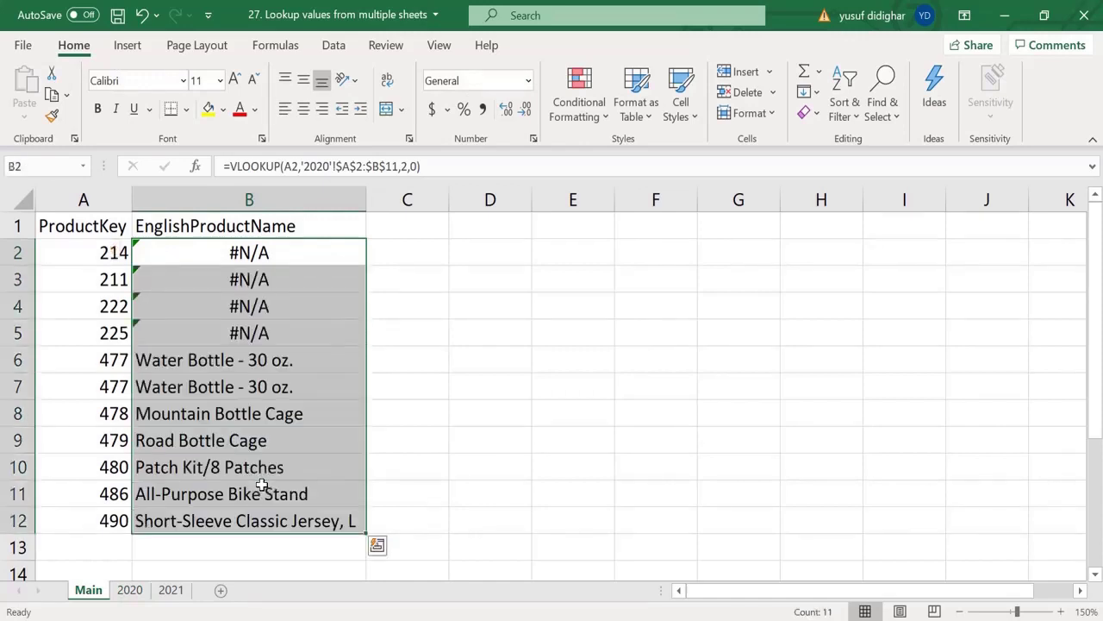
key("Down")
key("Down")
key("Down")
key("shift+Up")
key("shift+Up")
key("shift+Up")
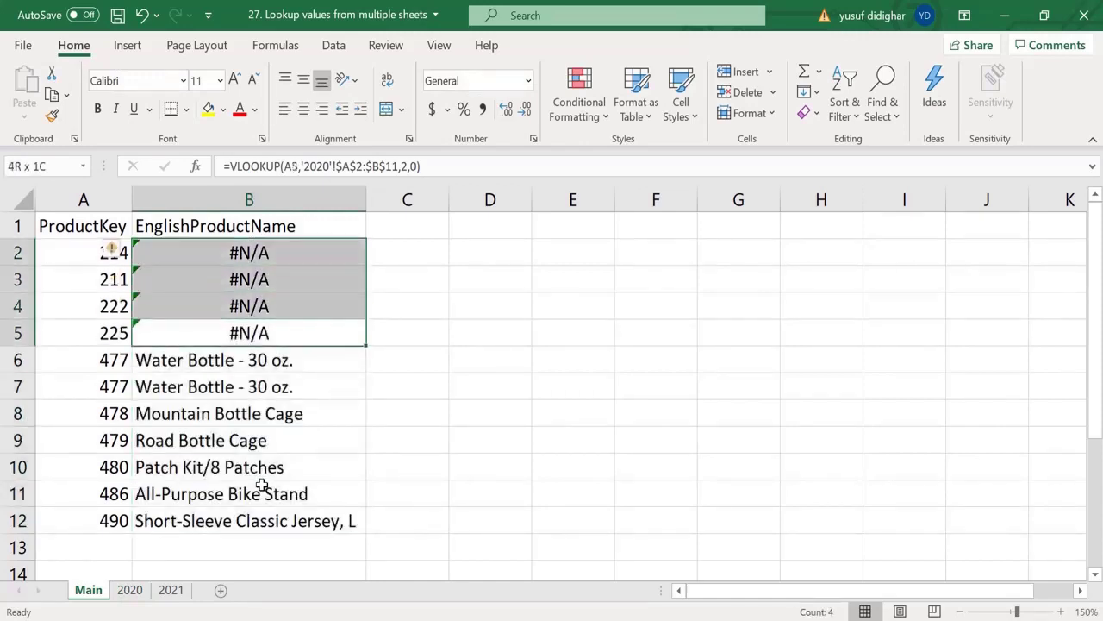
Check the missing keys against the 2020 sheet, B2's formula, and the 2021 sheet.
left_click(131, 593)
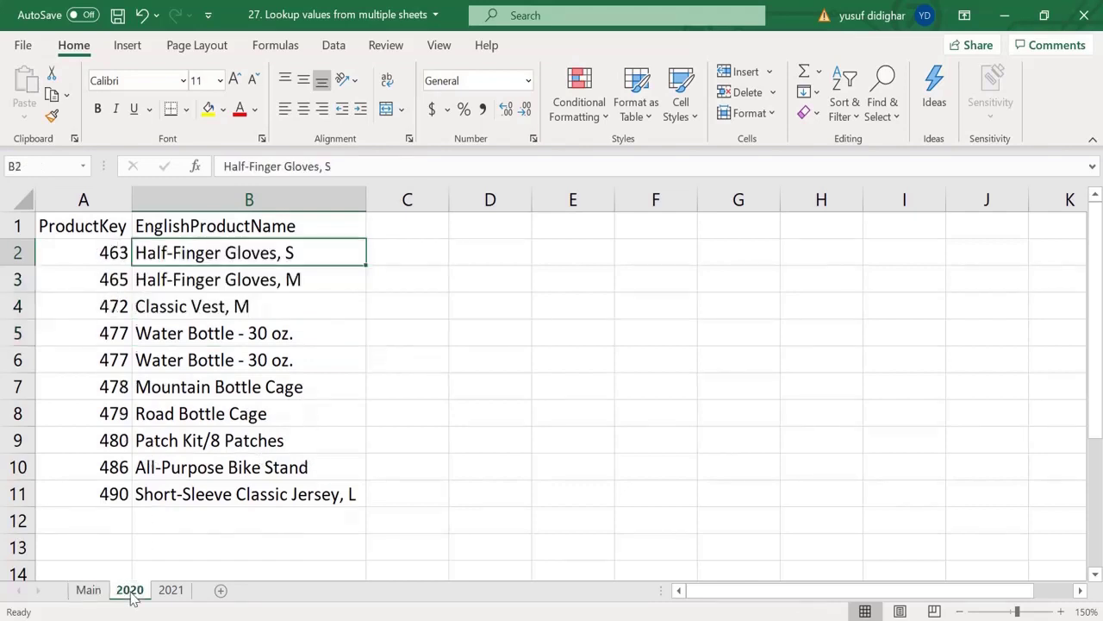
left_click(88, 591)
left_click(115, 332)
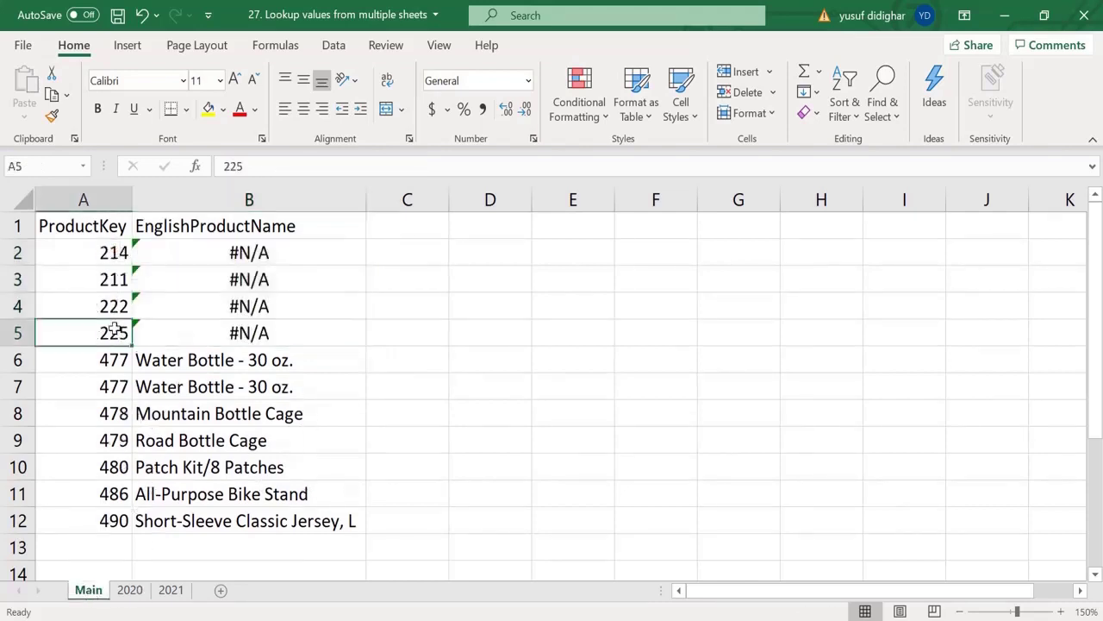
left_click(255, 259)
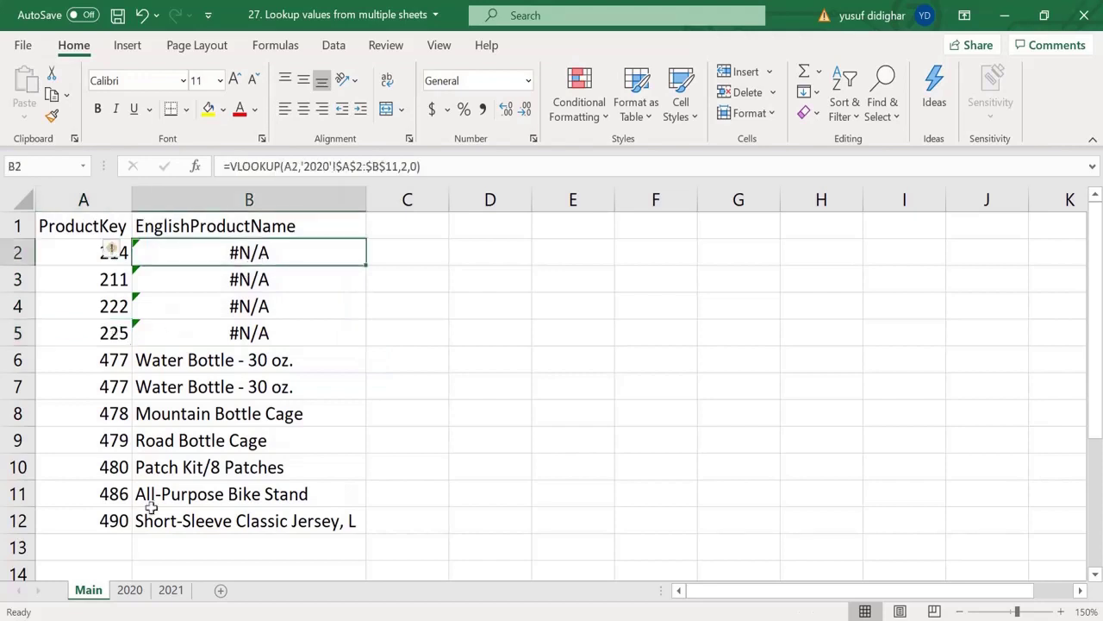
left_click(170, 592)
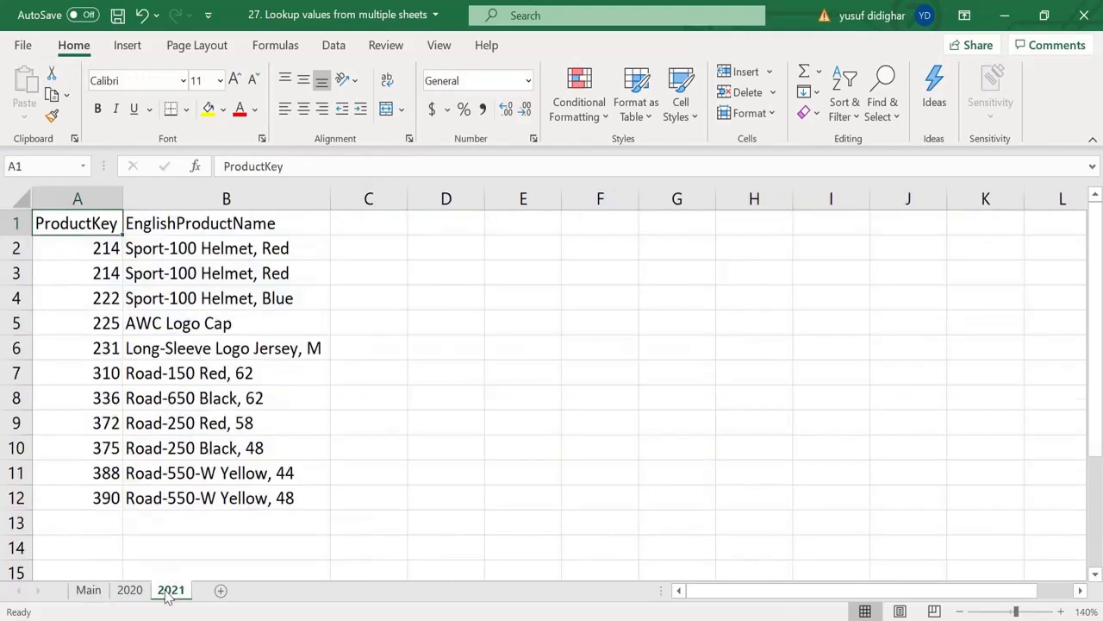
Review the 2020 sheet once more, then return to the Main sheet's #N/A results.
left_click(132, 593)
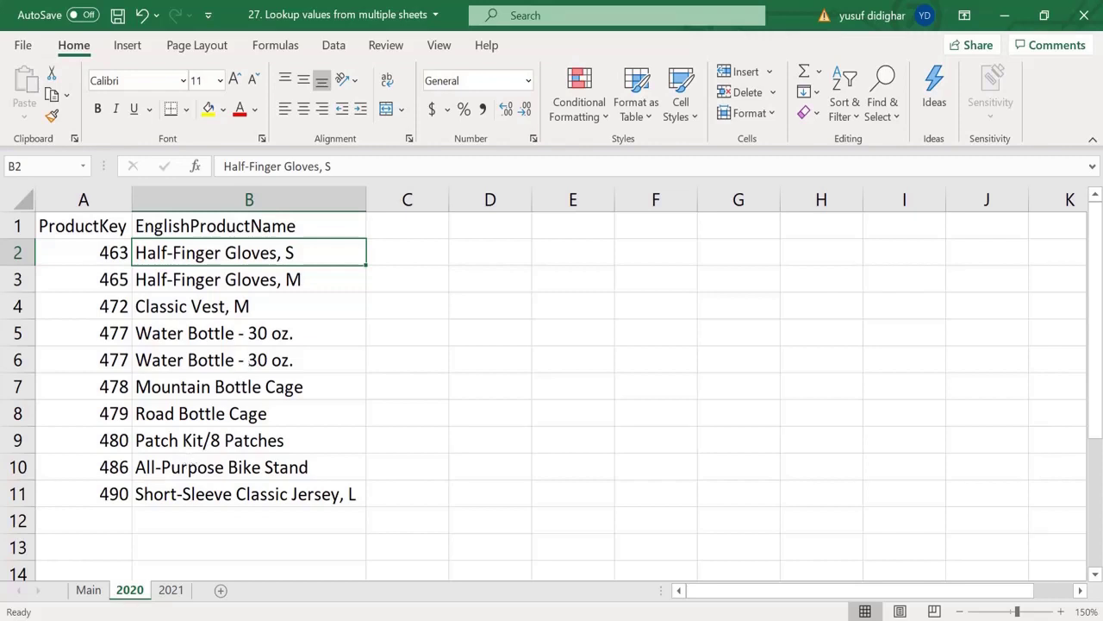
left_click(88, 590)
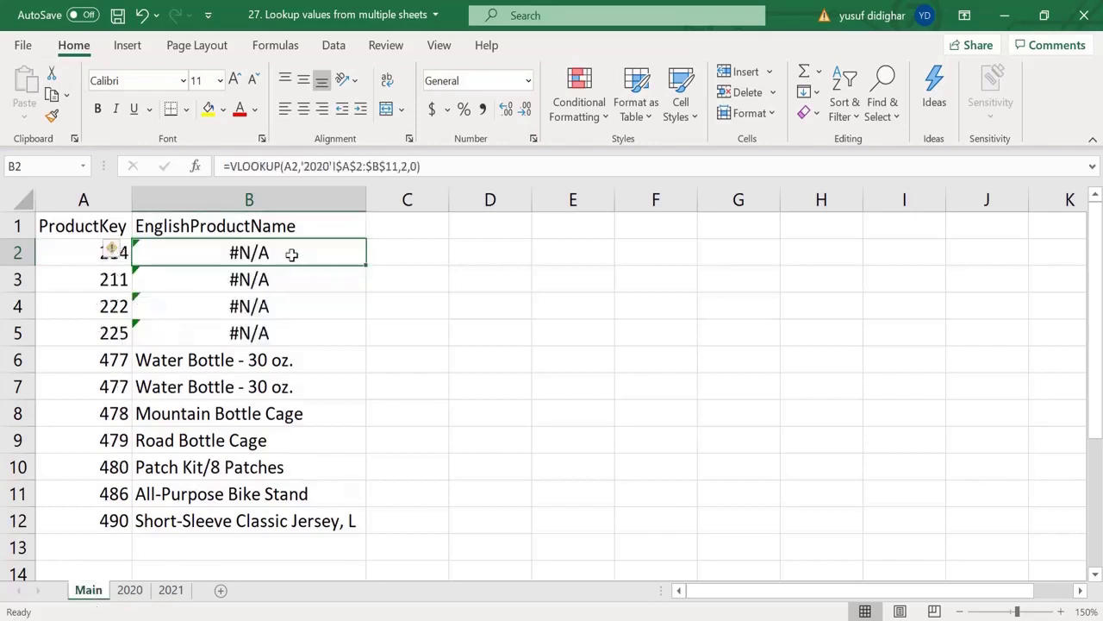
Wrap B2's 2020 VLOOKUP inside an IFERROR function.
left_click(233, 166)
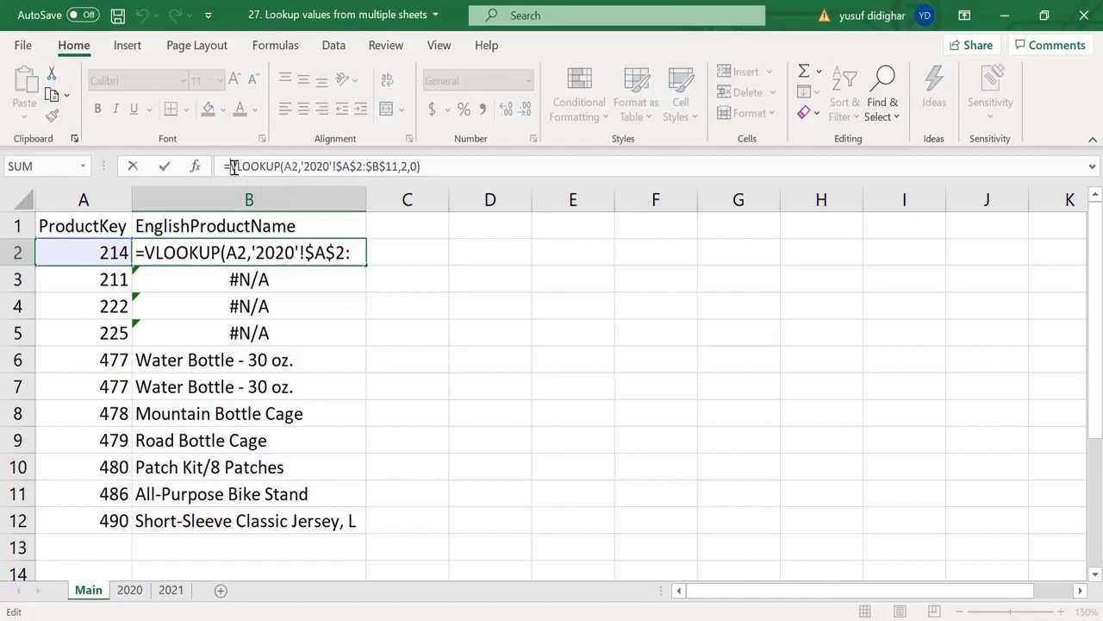
type("IF")
key("Down")
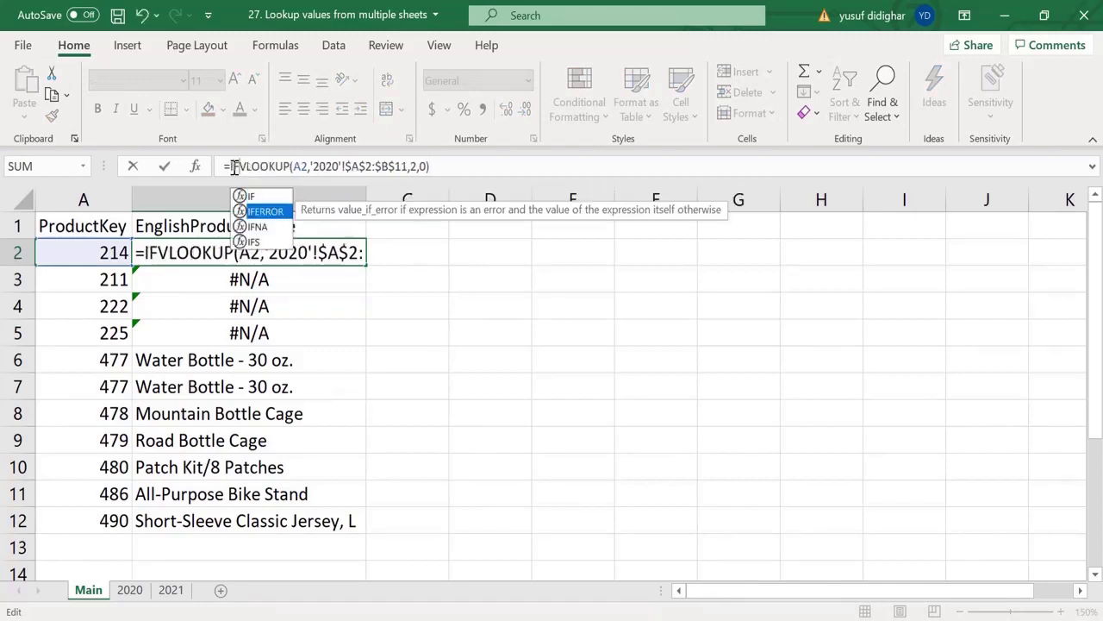
key("Tab")
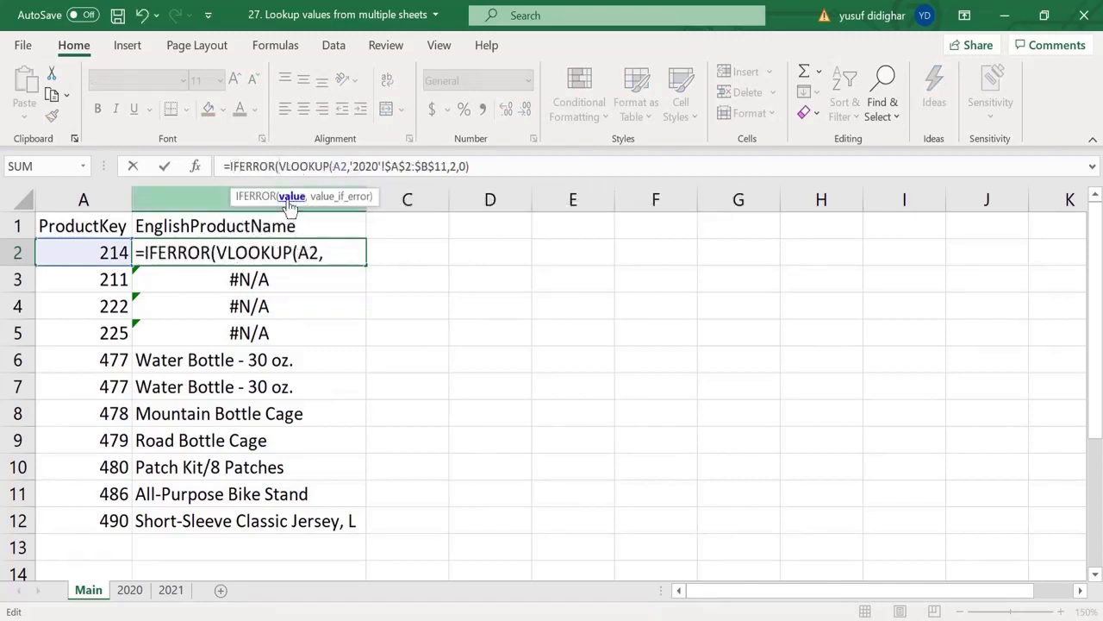
left_click(291, 197)
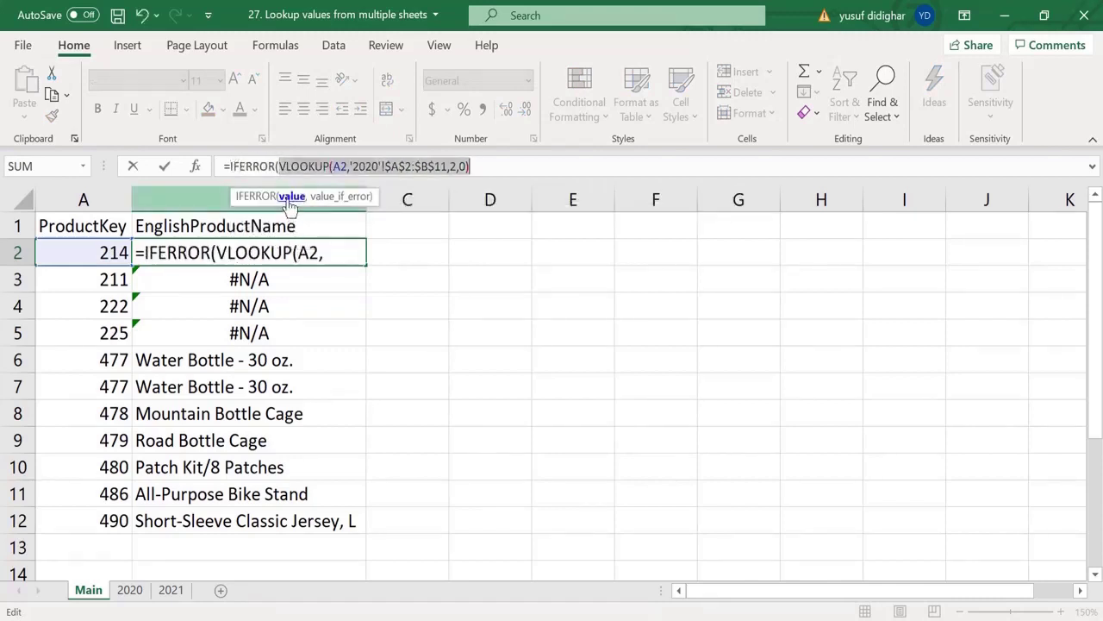
left_click(502, 171)
Add the fallback VLOOKUP(A2,'2021'!$A$2:$B$12,2,0), confirm, and select B2:B12.
type(",V")
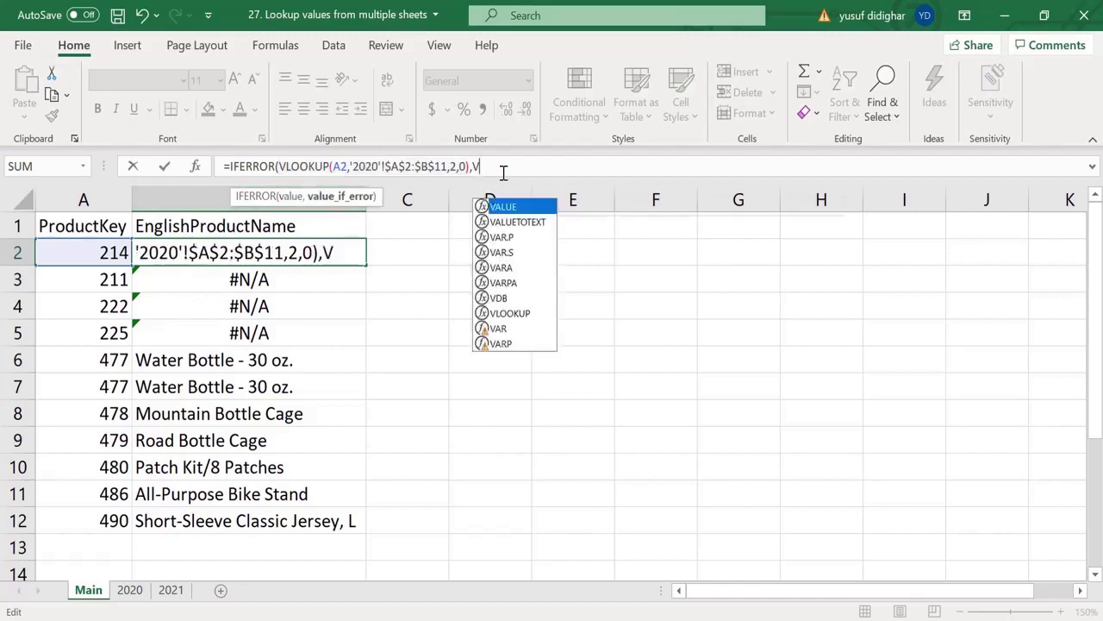
type("L")
key("Tab")
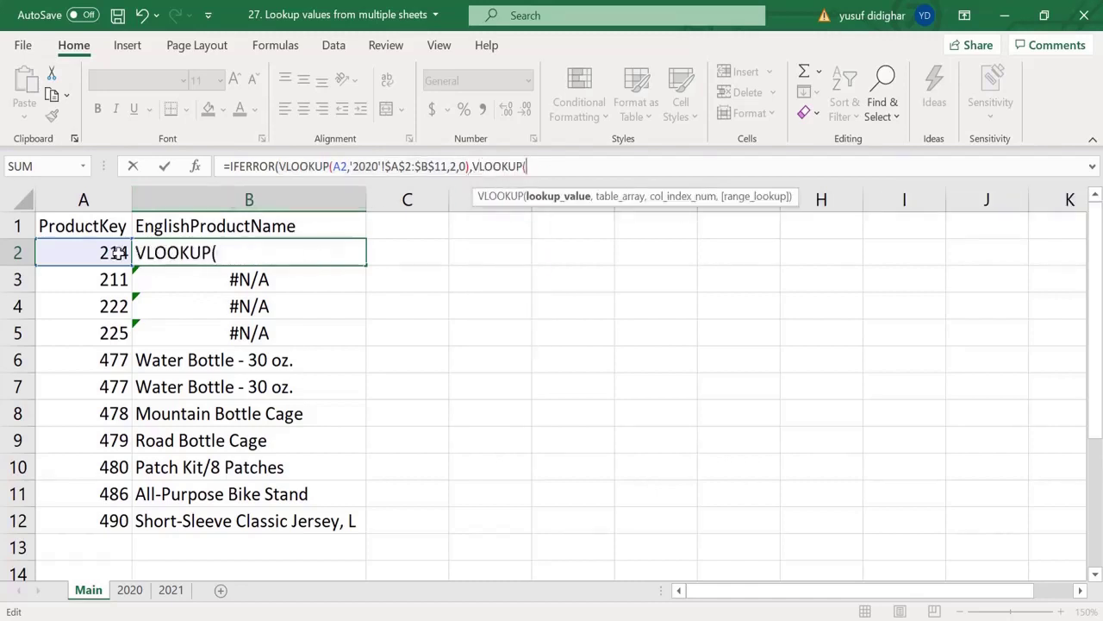
left_click(110, 252)
type(",")
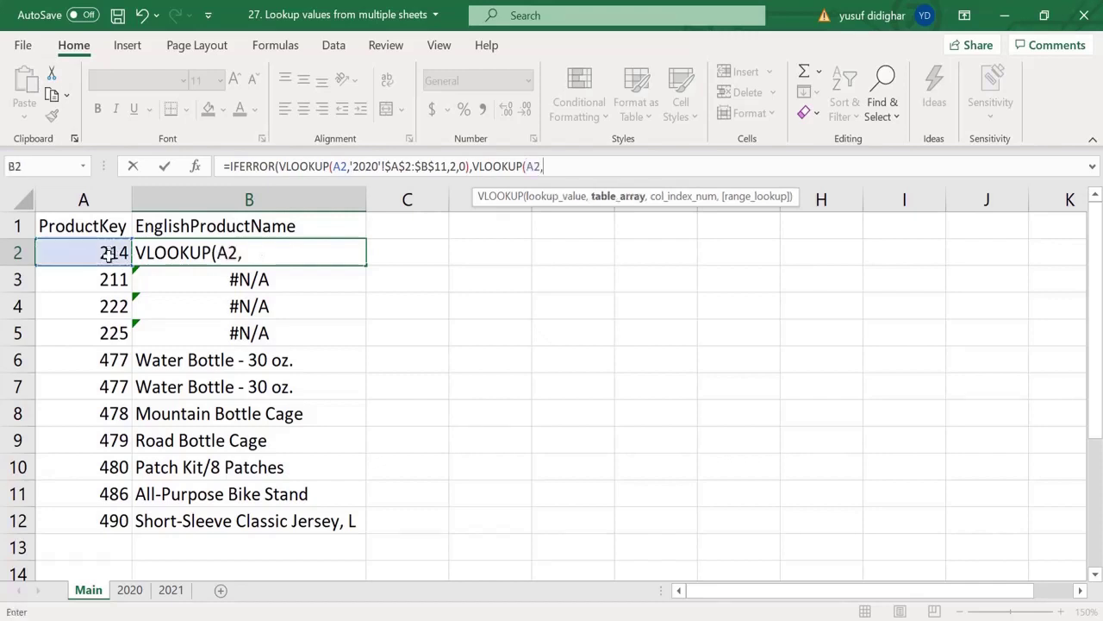
left_click(171, 589)
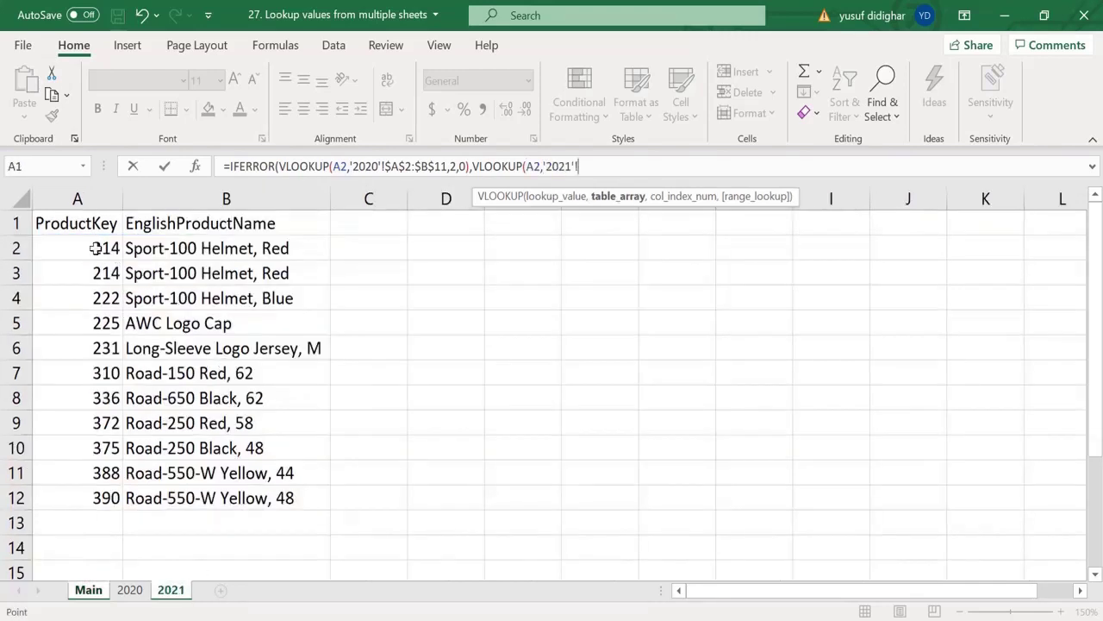
left_click_drag(95, 248, 259, 248)
key("ctrl+shift+Down")
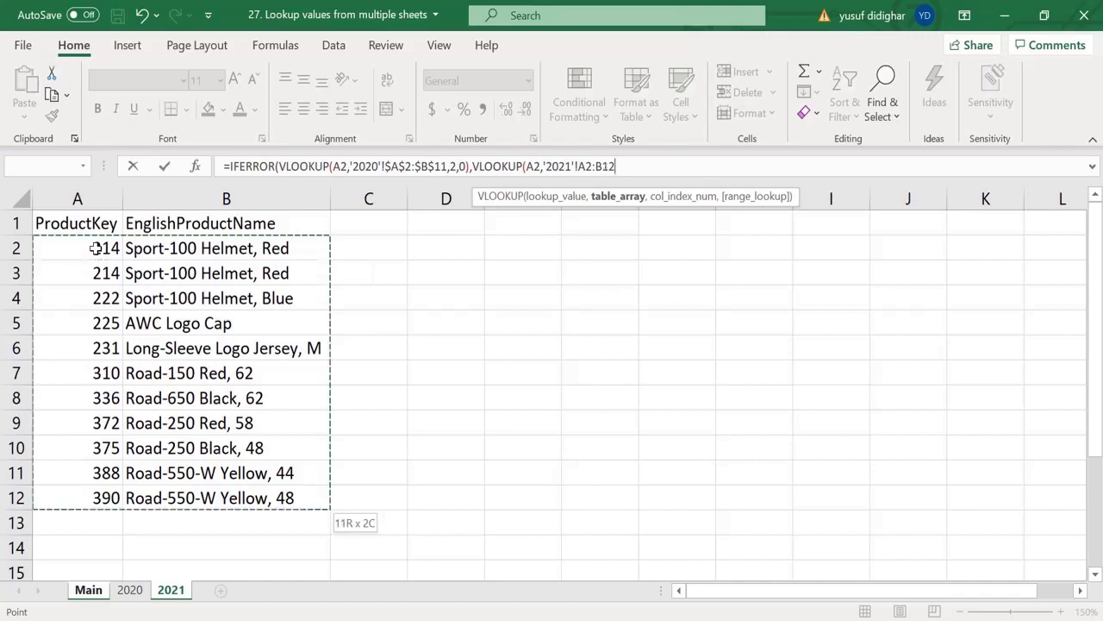
key("F4")
type("$B$12,2,0")
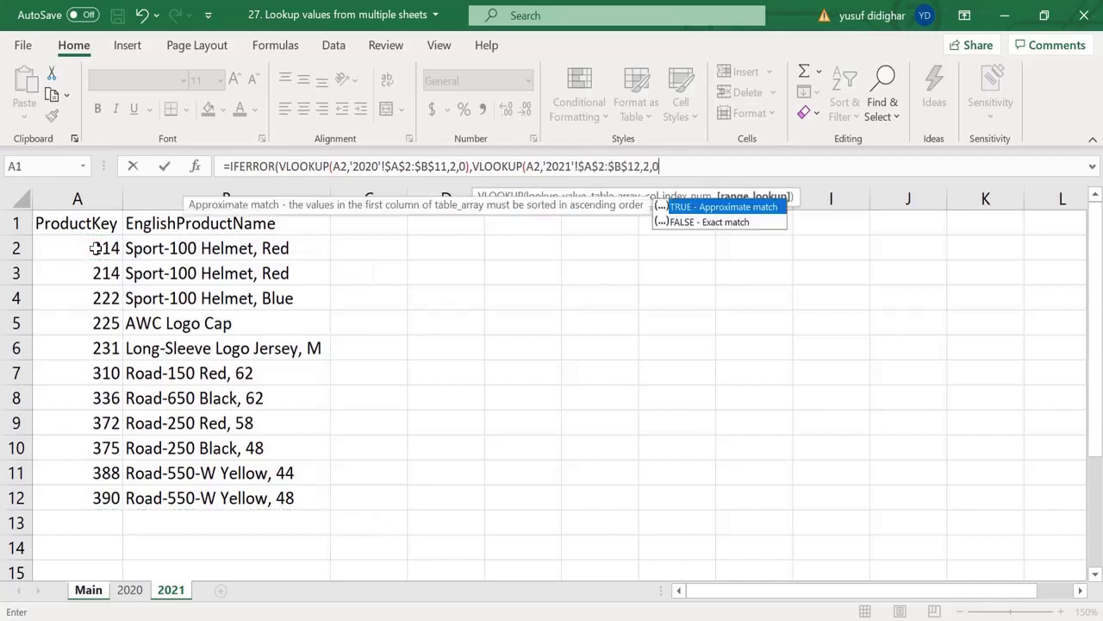
type("))")
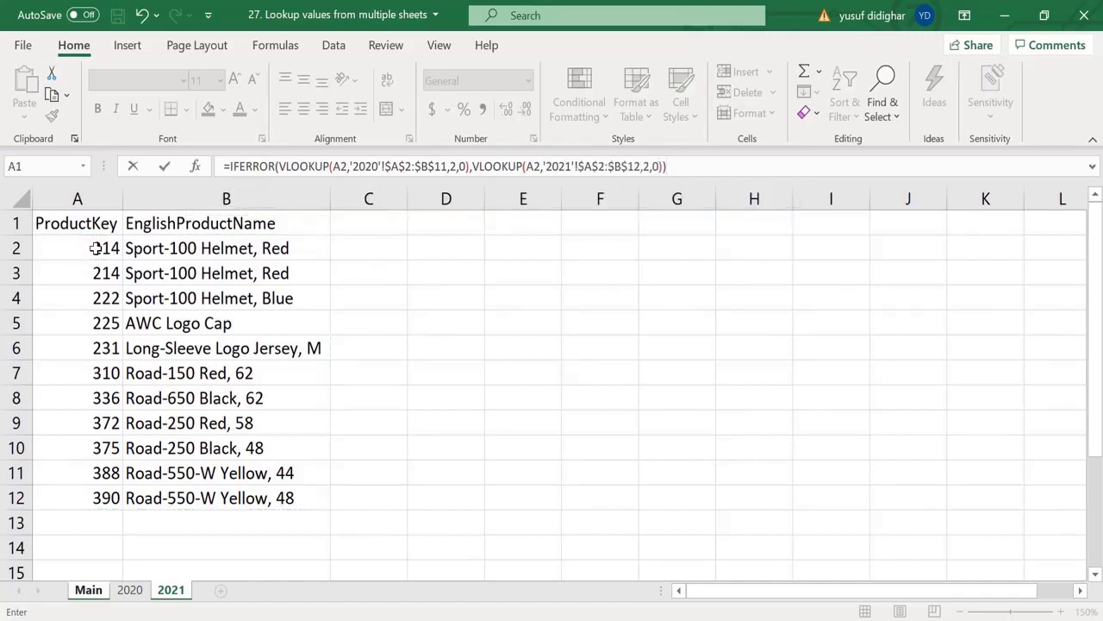
key("Return")
key("Up")
key("ctrl+shift+Down")
key("ctrl+d")
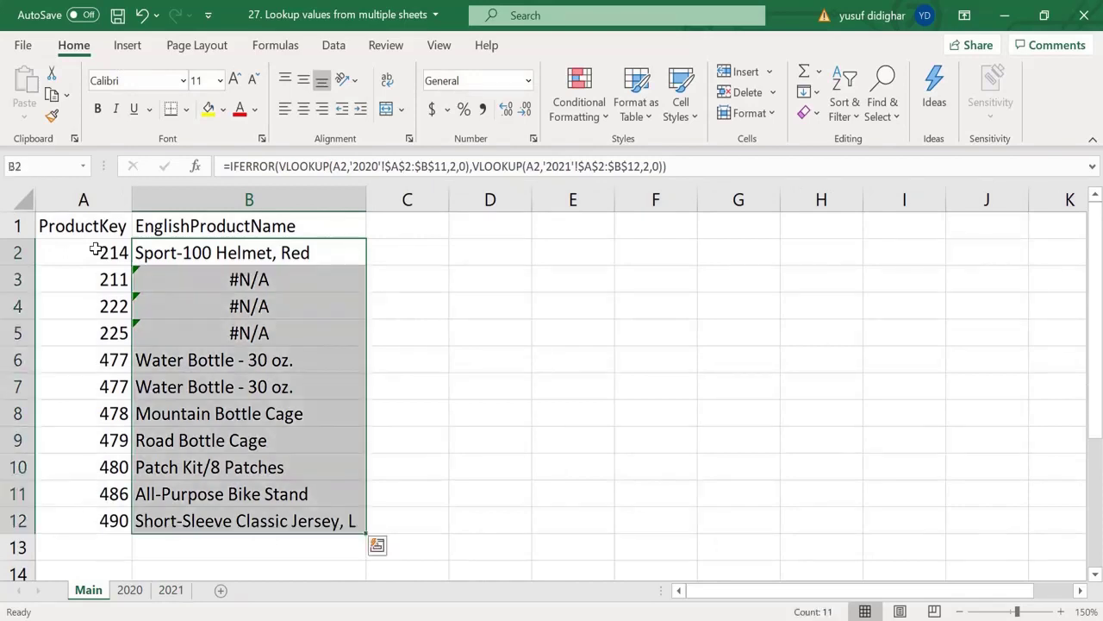
key("Down")
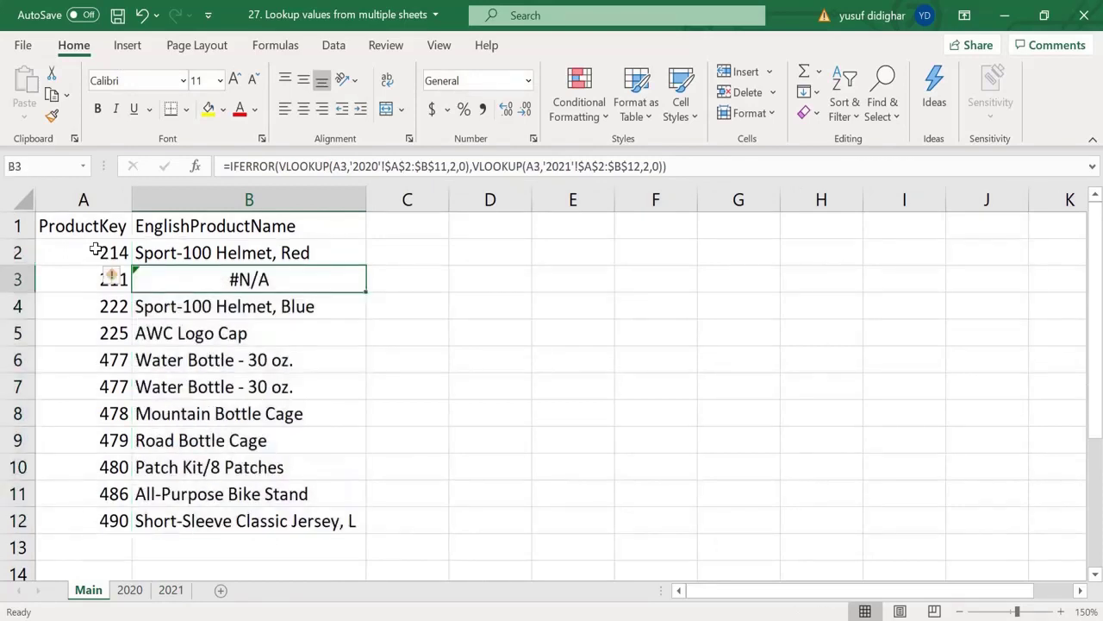
key("Up")
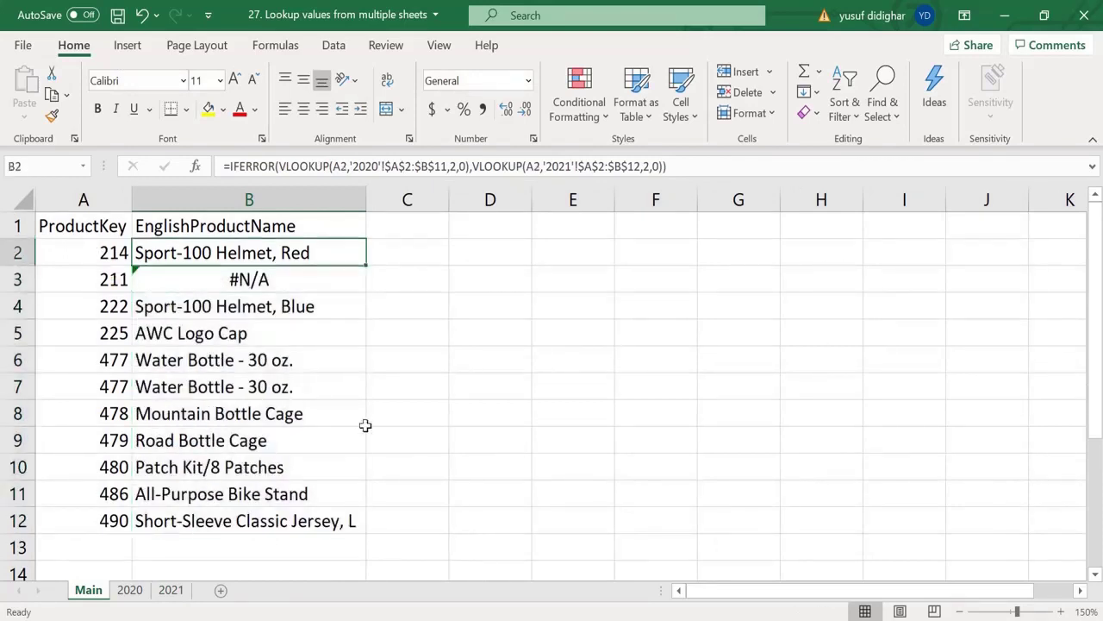
key("F2")
left_click(259, 251)
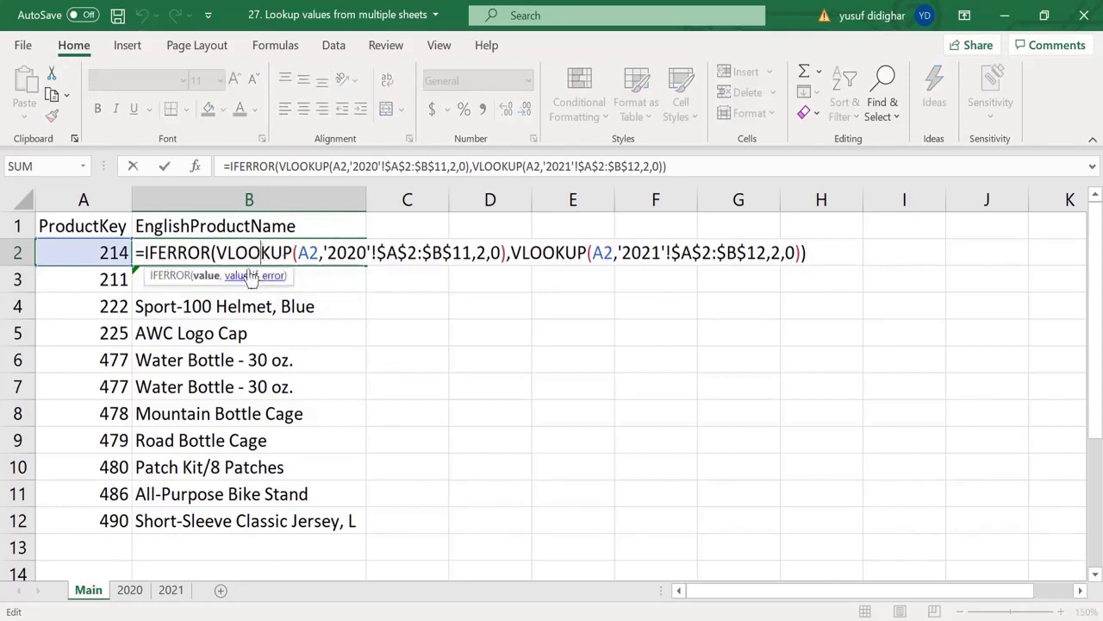
left_click(208, 276)
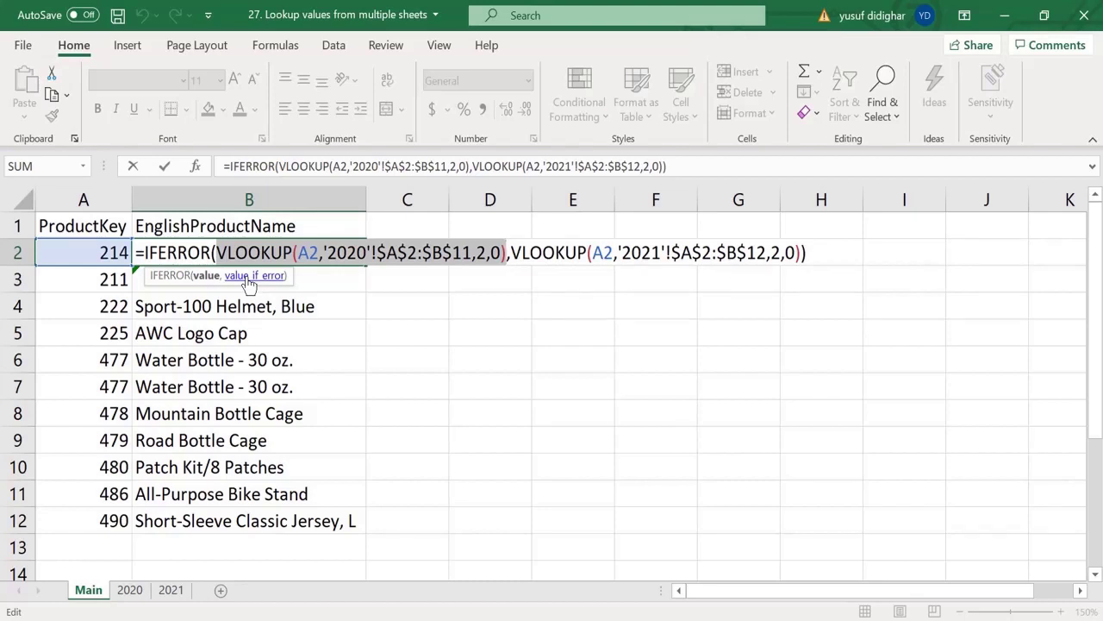
left_click(247, 277)
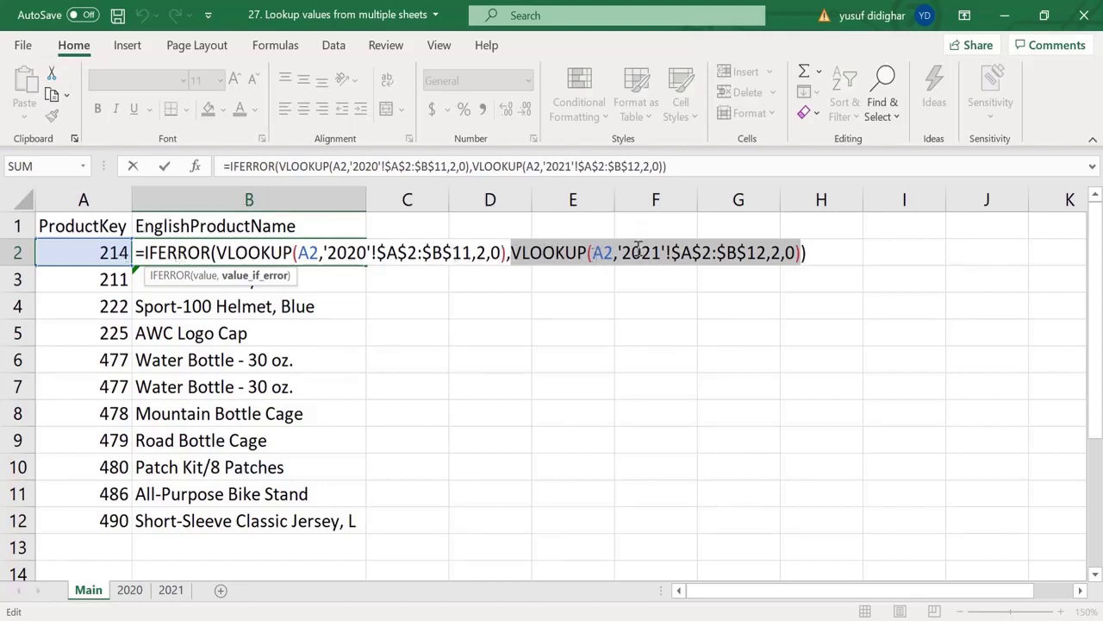
key("Return")
key("Up")
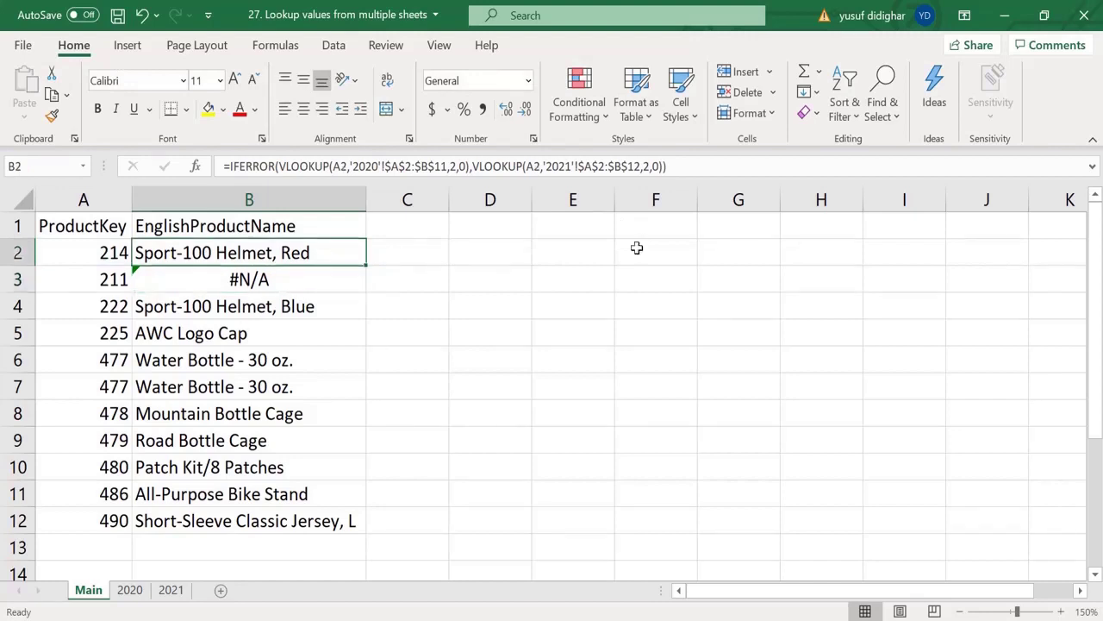
key("Down")
key("Left")
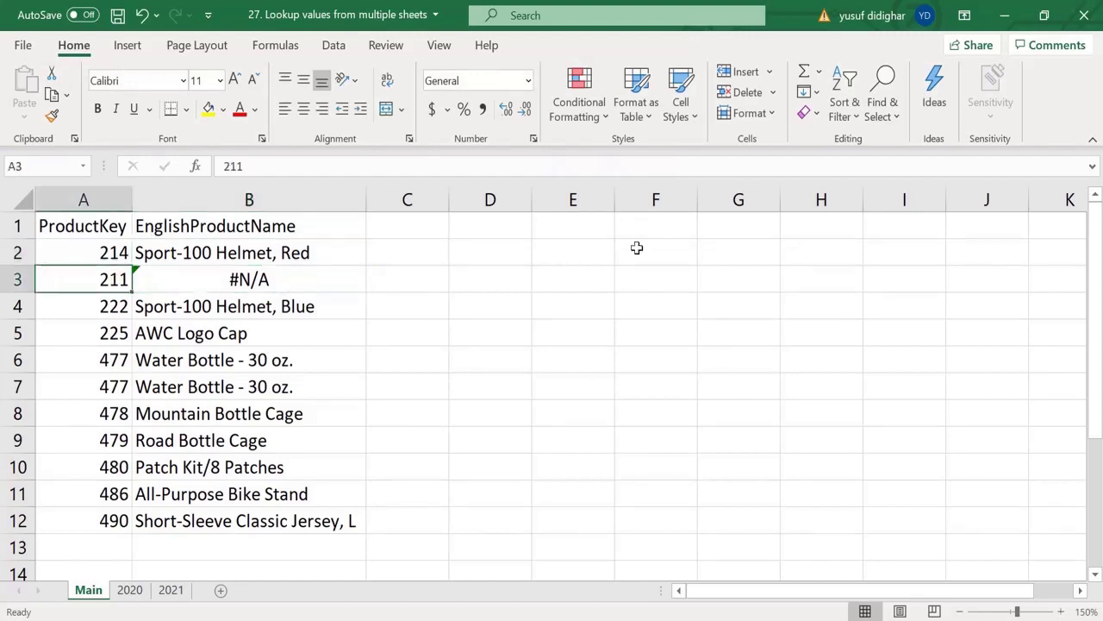
left_click(169, 592)
left_click(132, 593)
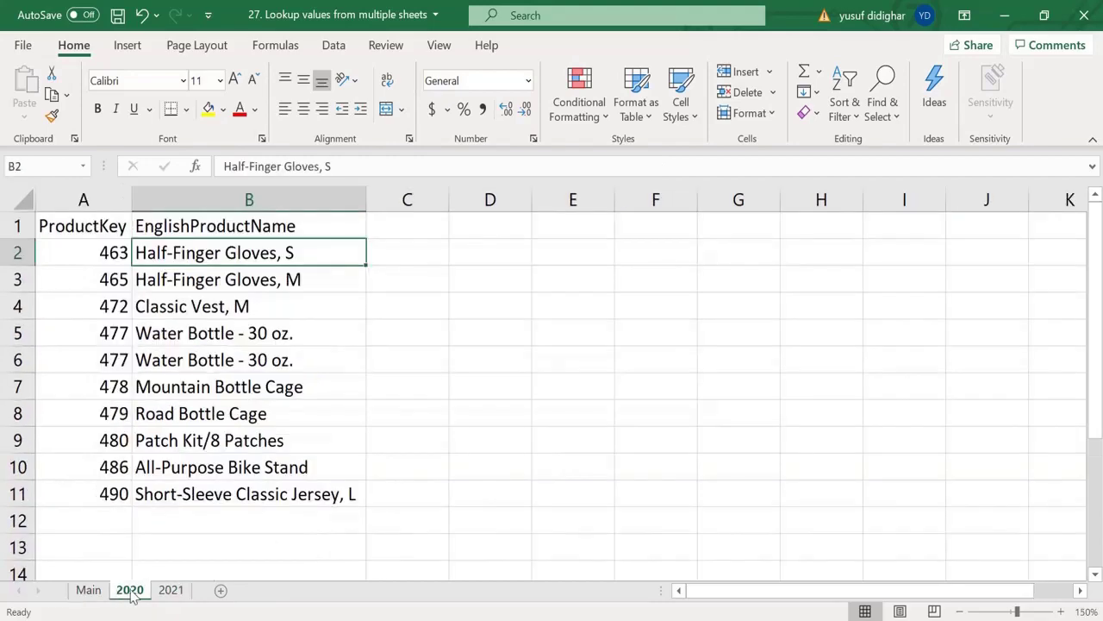
left_click(96, 594)
left_click(293, 250)
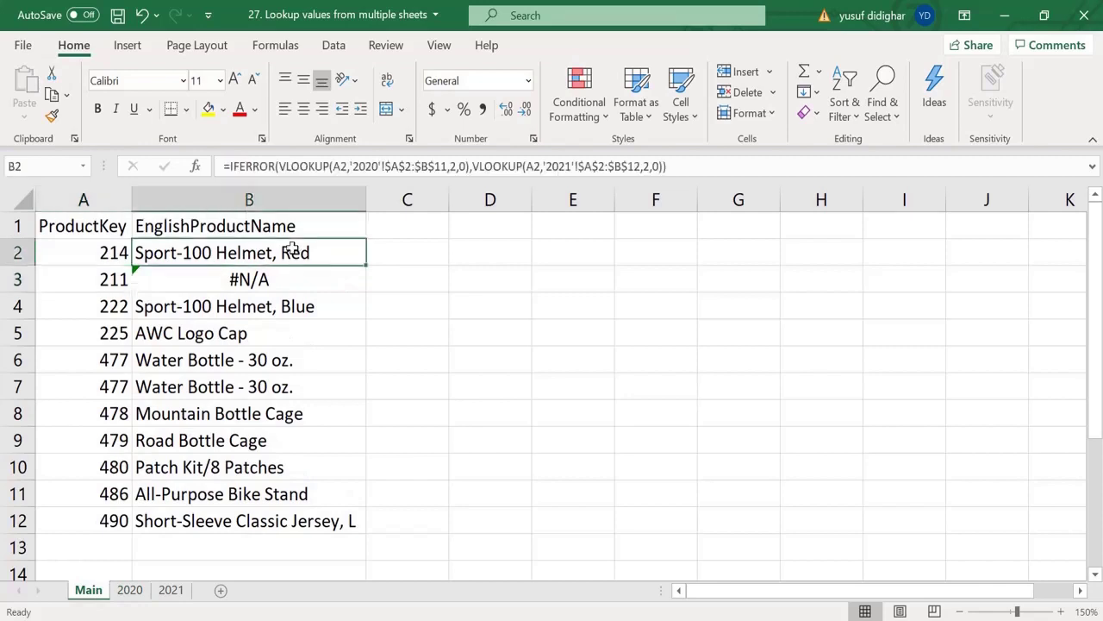
key("Down")
key("Up")
Wrap the 2021 VLOOKUP in B2 inside a second IFERROR, fixing the extra parenthesis.
double_click(293, 250)
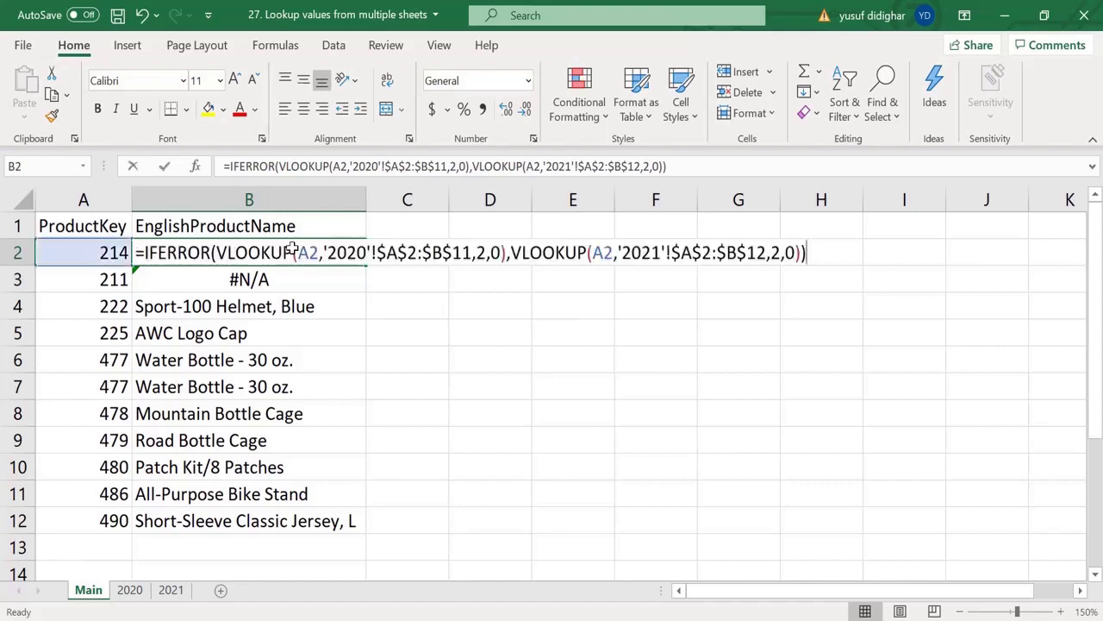
left_click(512, 253)
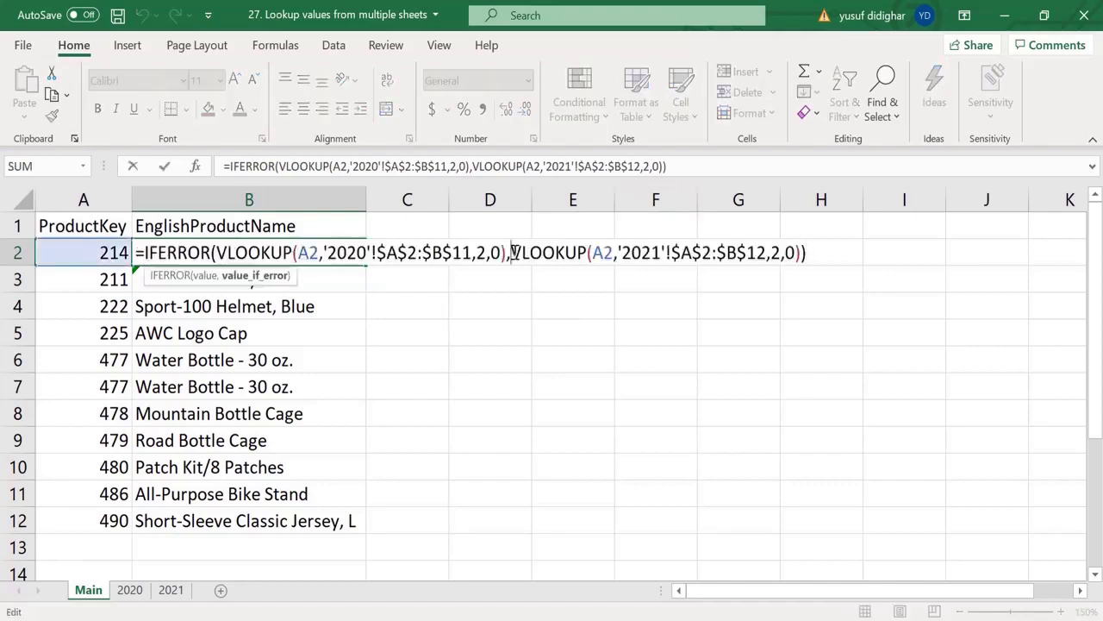
type("IFE")
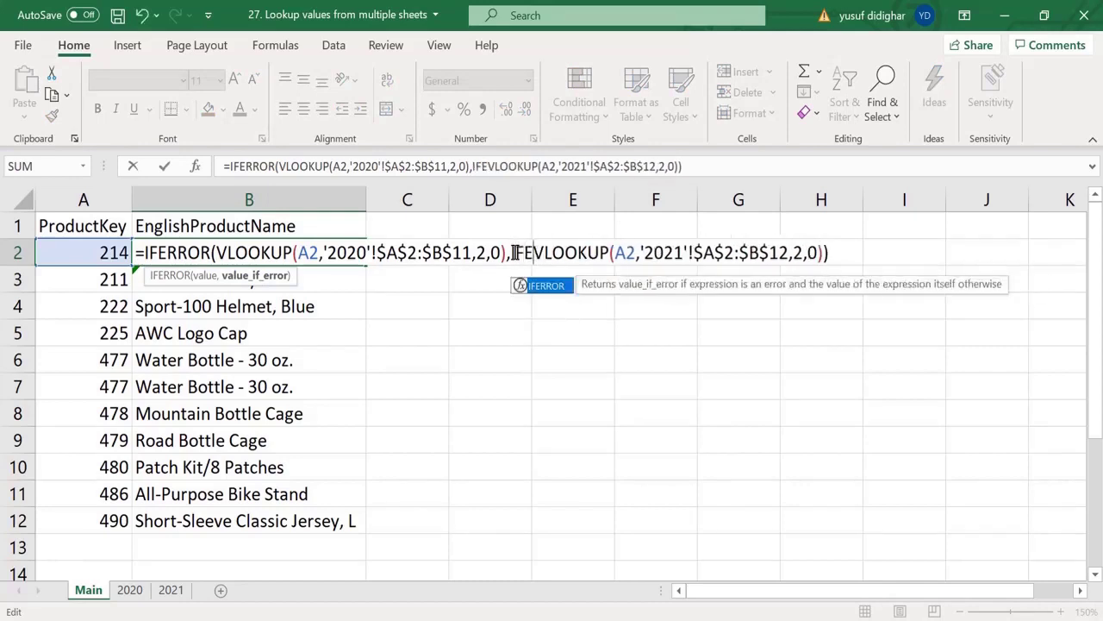
key("Tab")
key("End")
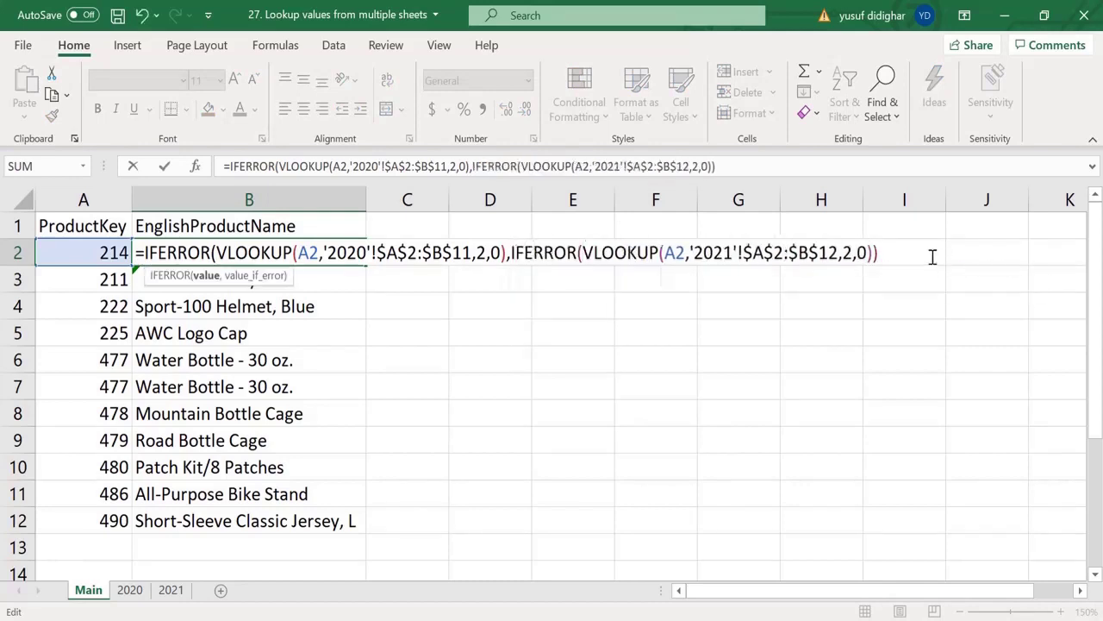
key("BackSpace")
type(",")
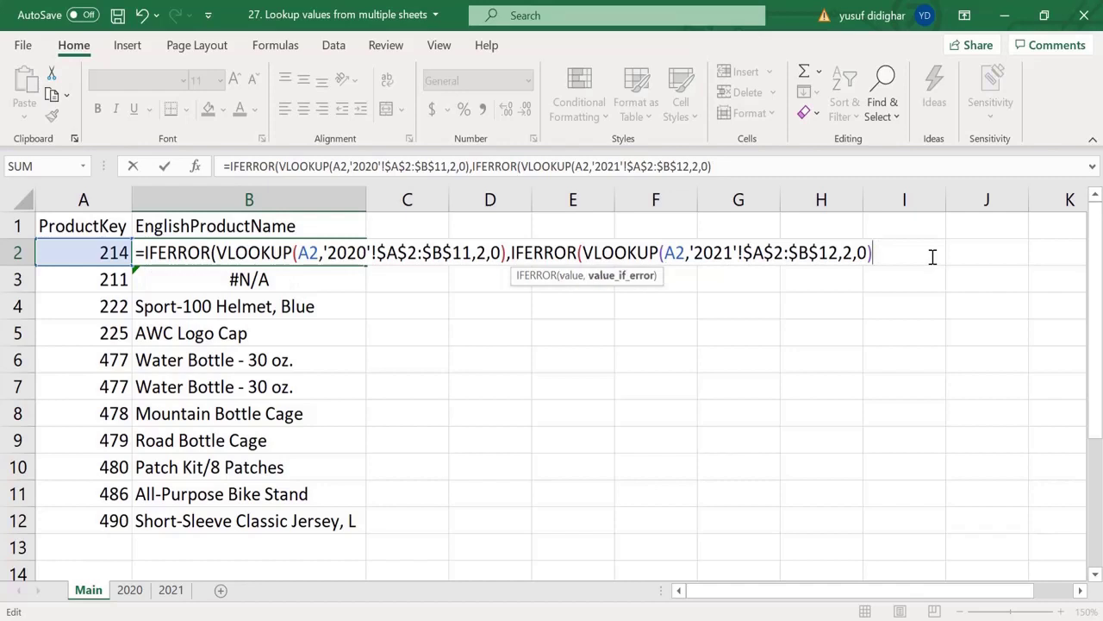
left_click(270, 252)
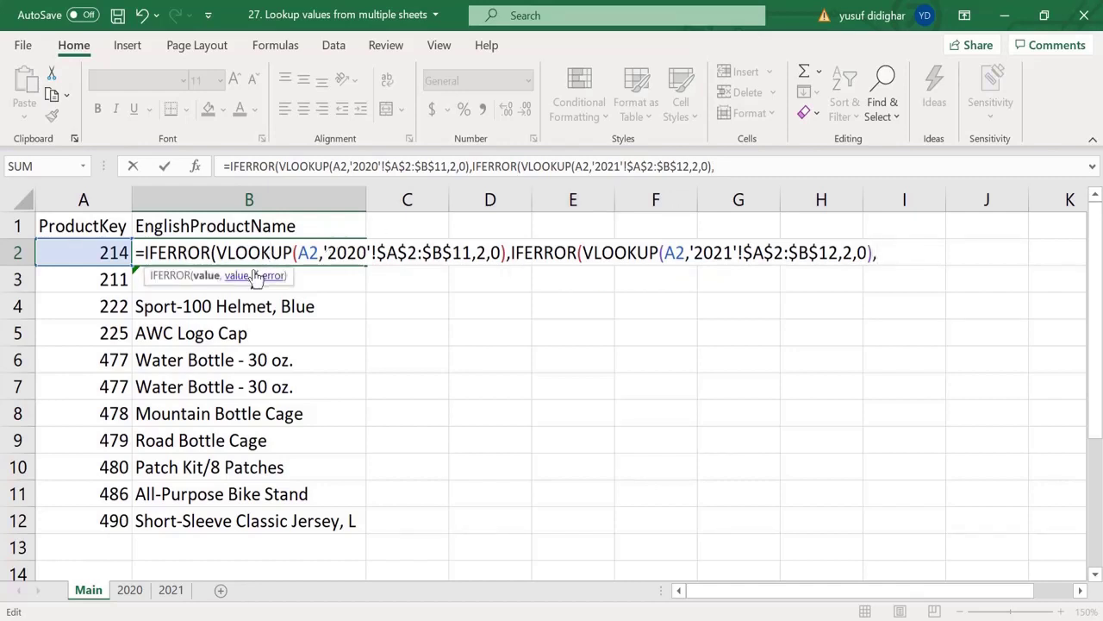
left_click(251, 276)
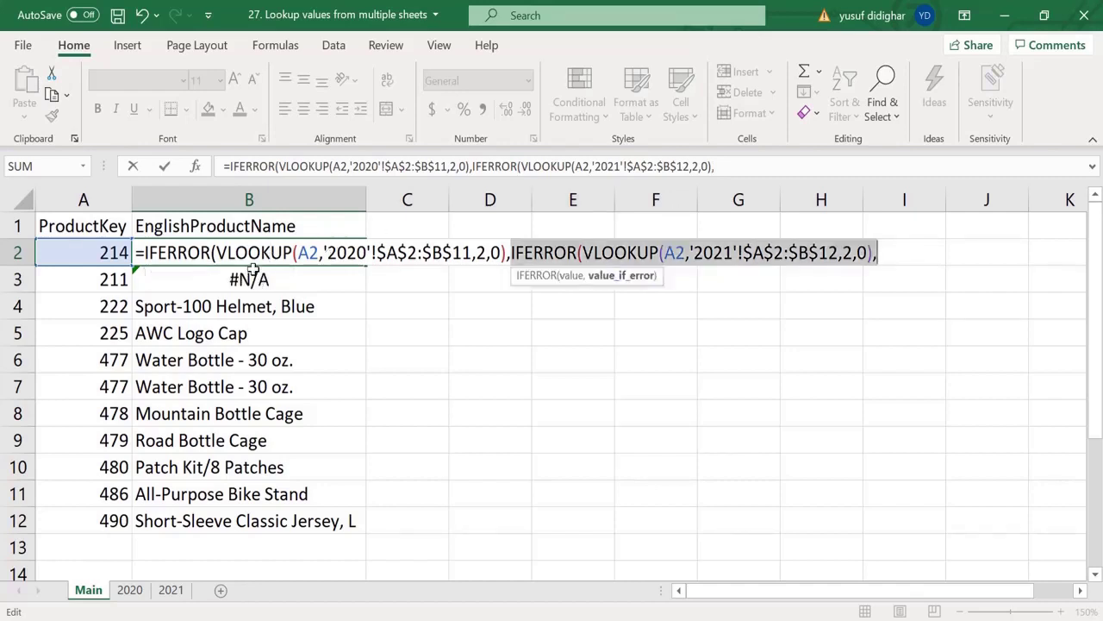
left_click(570, 276)
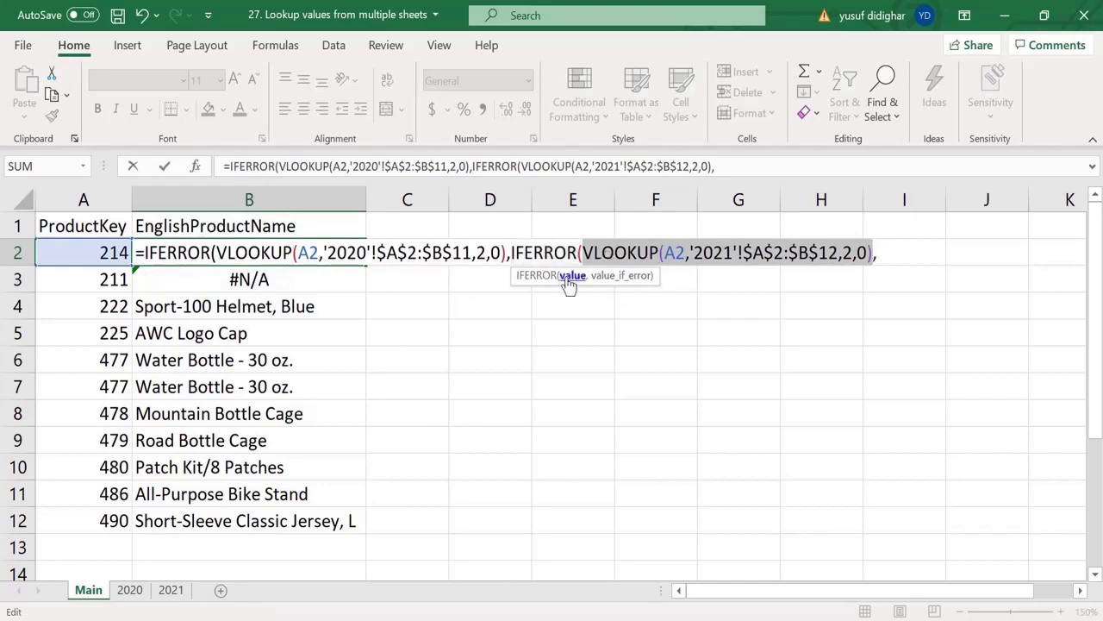
left_click(612, 277)
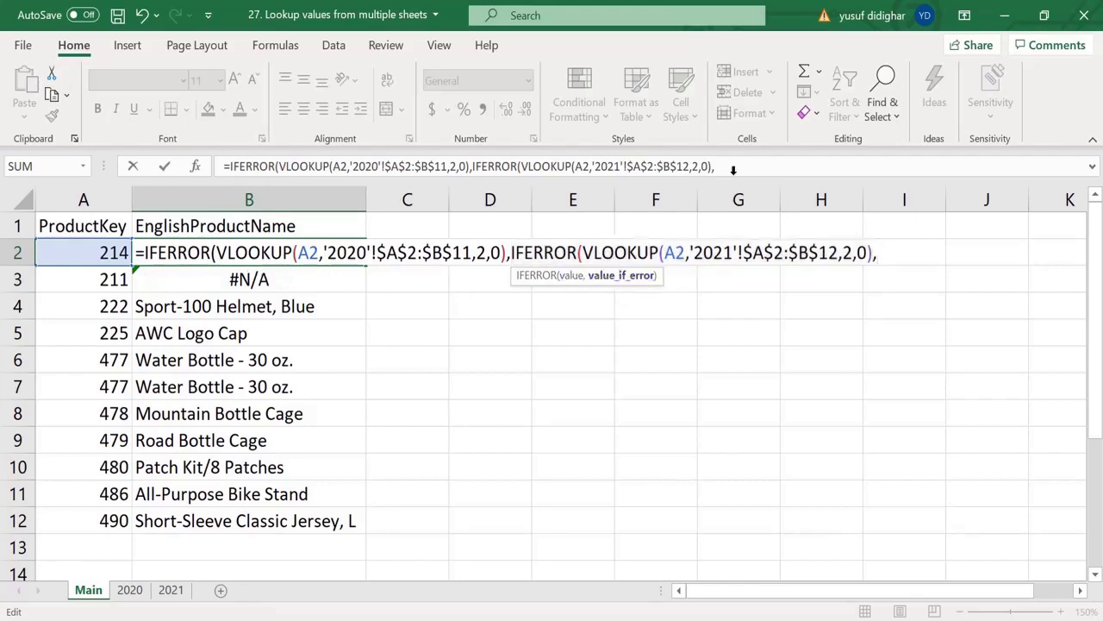
left_click(731, 165)
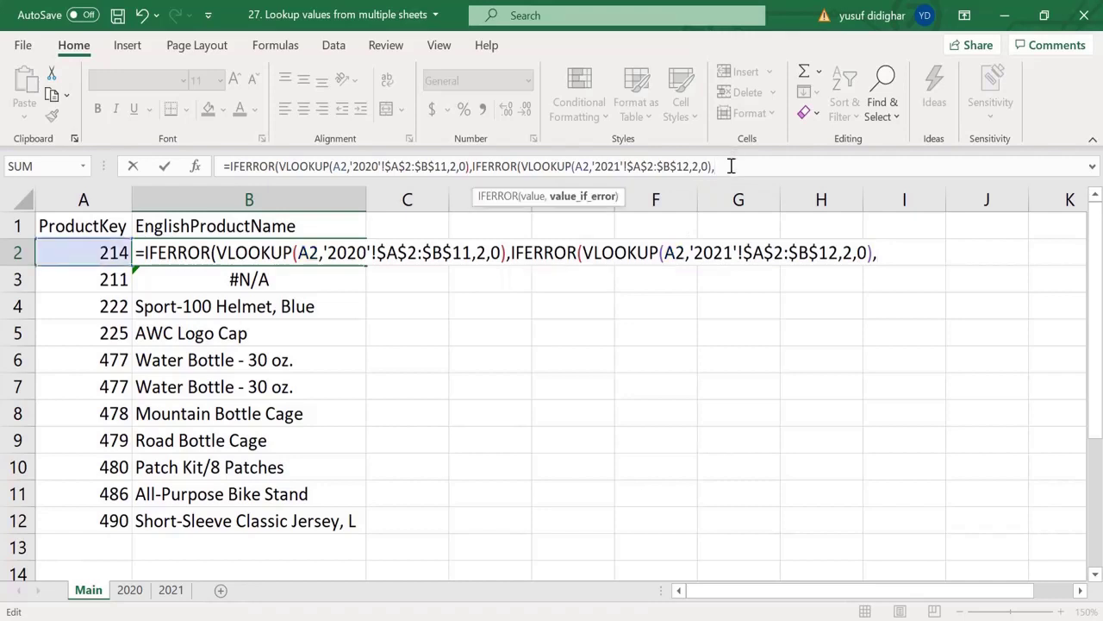
Add "NOT FOUND" as the final fallback and fill the formula down B2:B12.
type("\"NOT DO")
type("UND")
key("BackSpace")
key("BackSpace")
key("BackSpace")
key("BackSpace")
key("BackSpace")
type("FOUND")
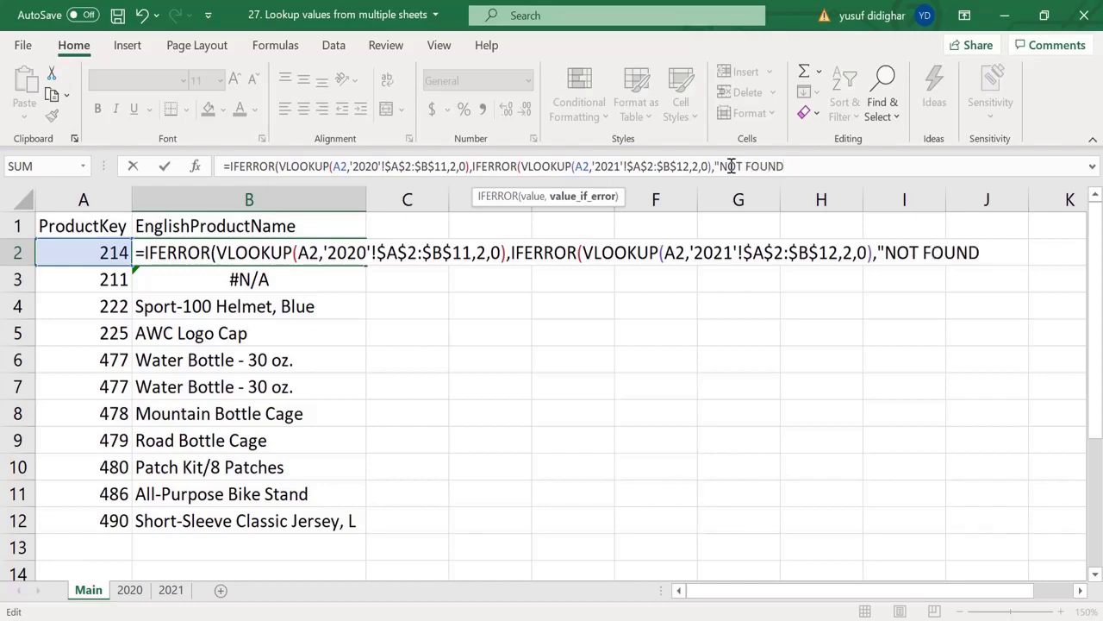
type("\"")
type("))")
key("Return")
key("Up")
key("ctrl+shift+Down")
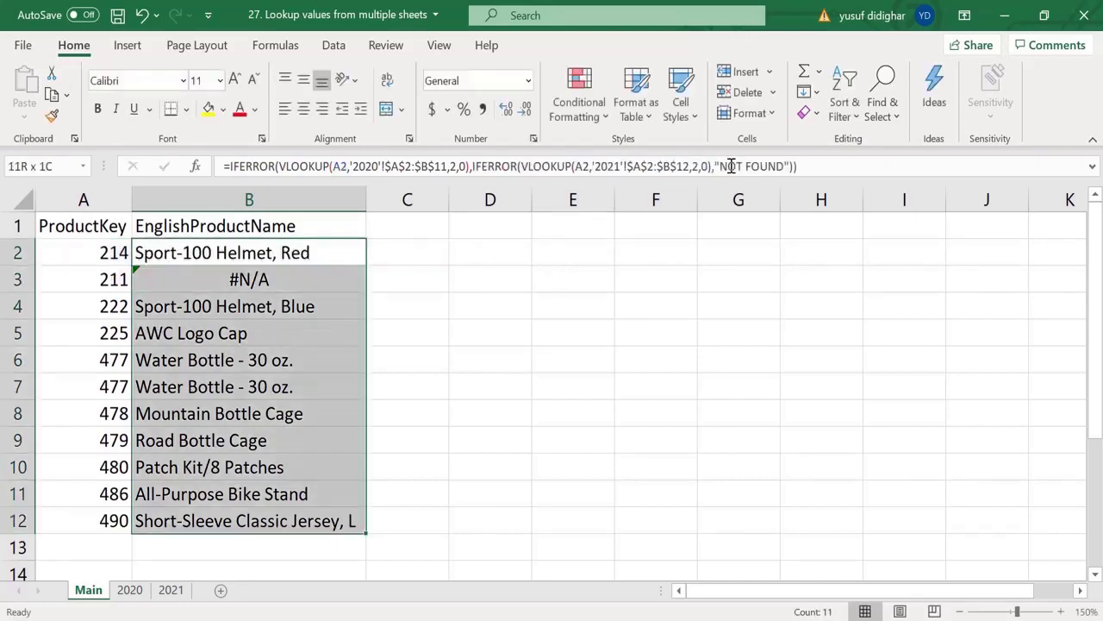
key("ctrl+d")
key("shift+BackSpace")
key("Down")
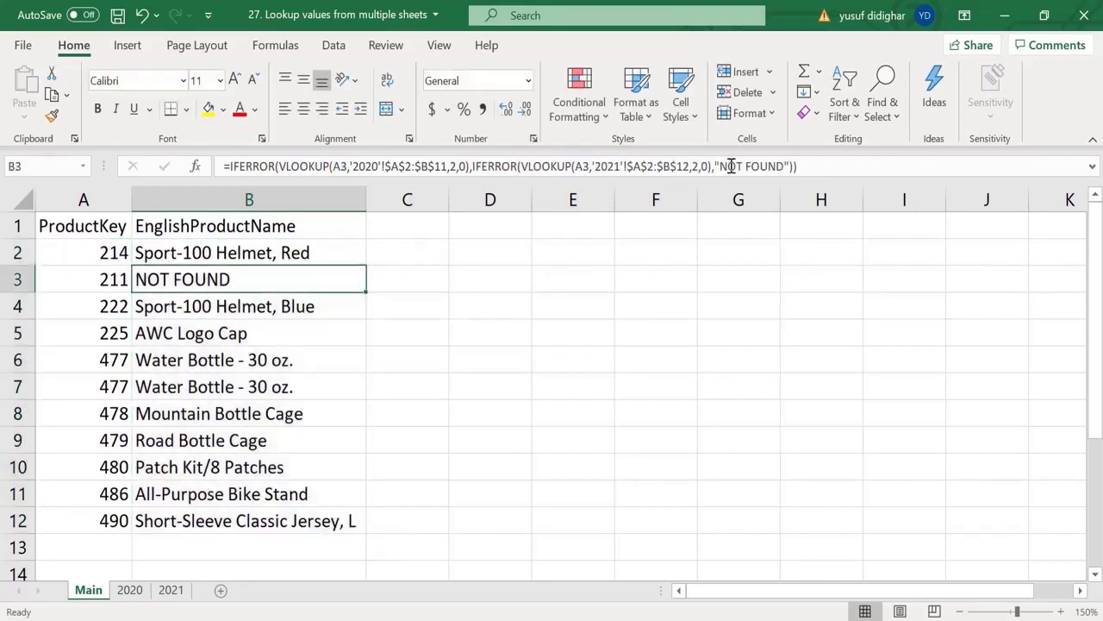
Give cell B3, showing NOT FOUND for key 211, a yellow fill.
left_click(209, 109)
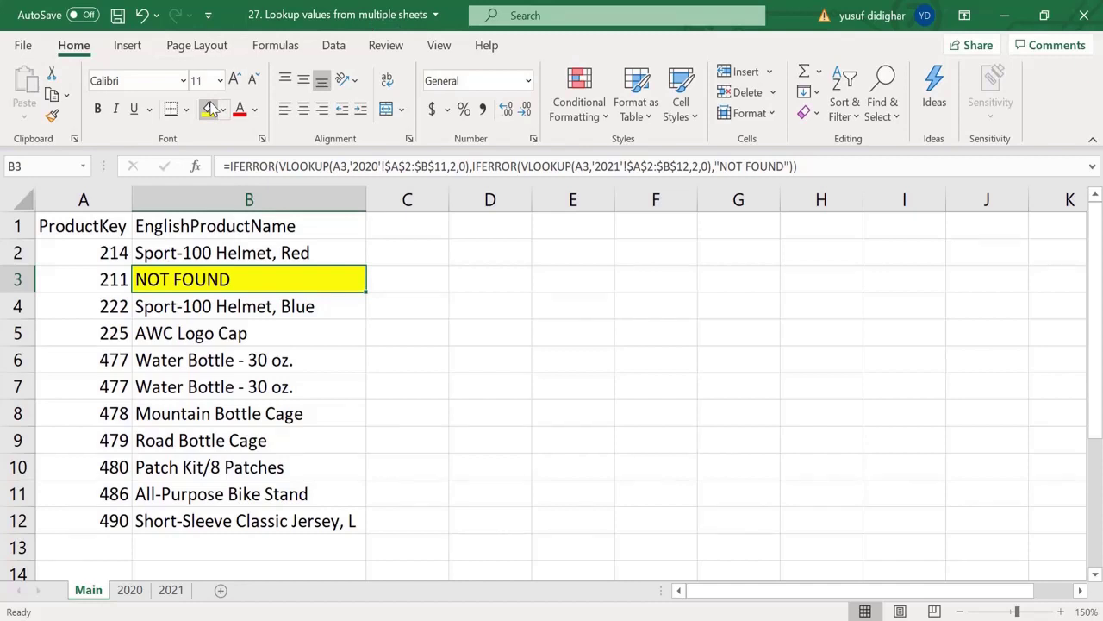
key("Up")
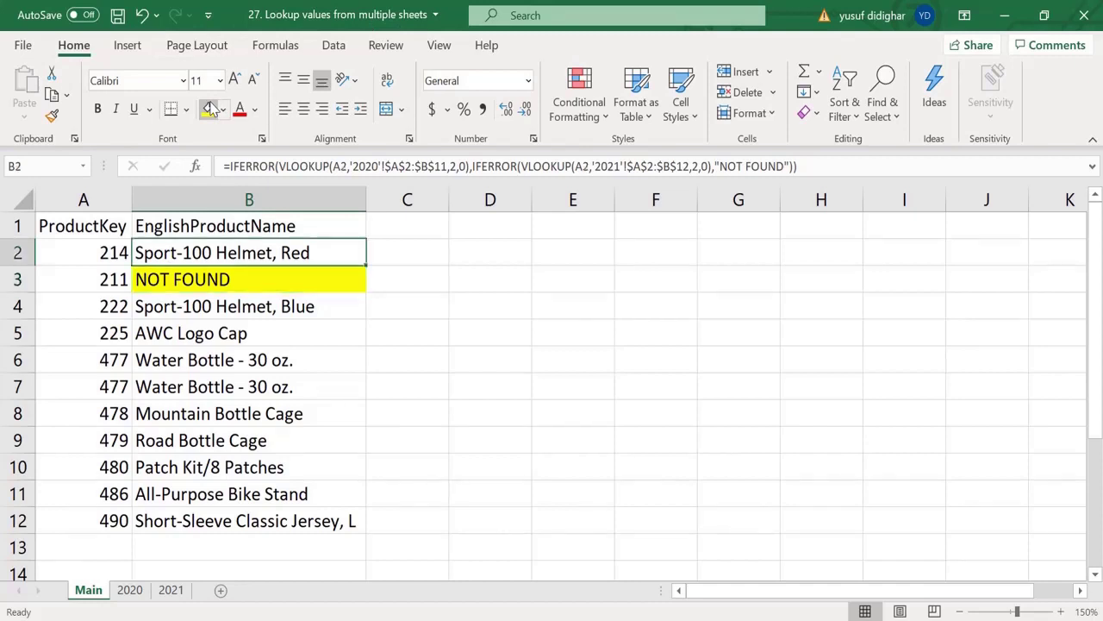